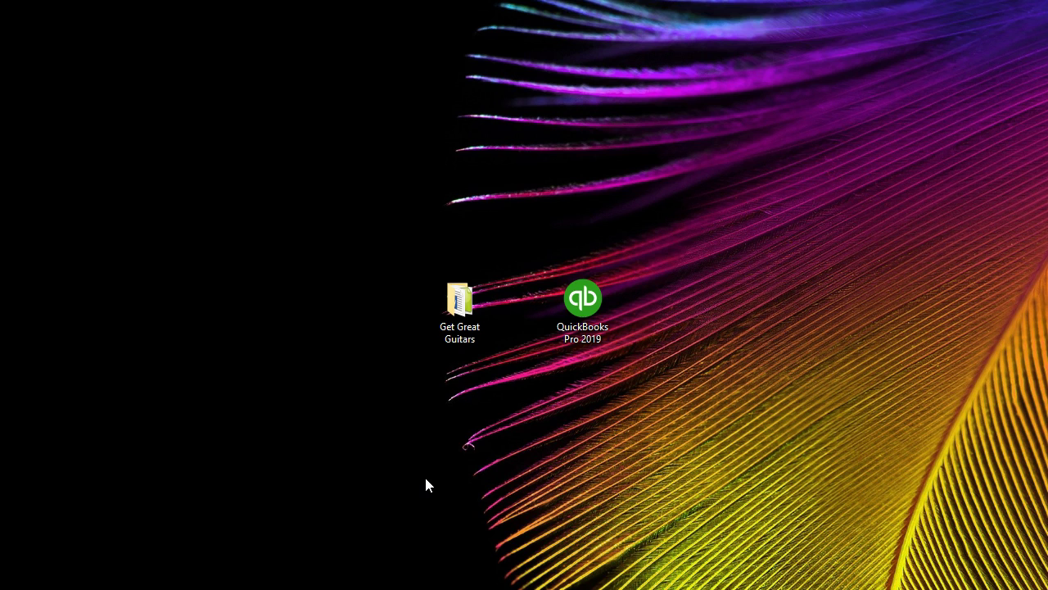
double_click(573, 335)
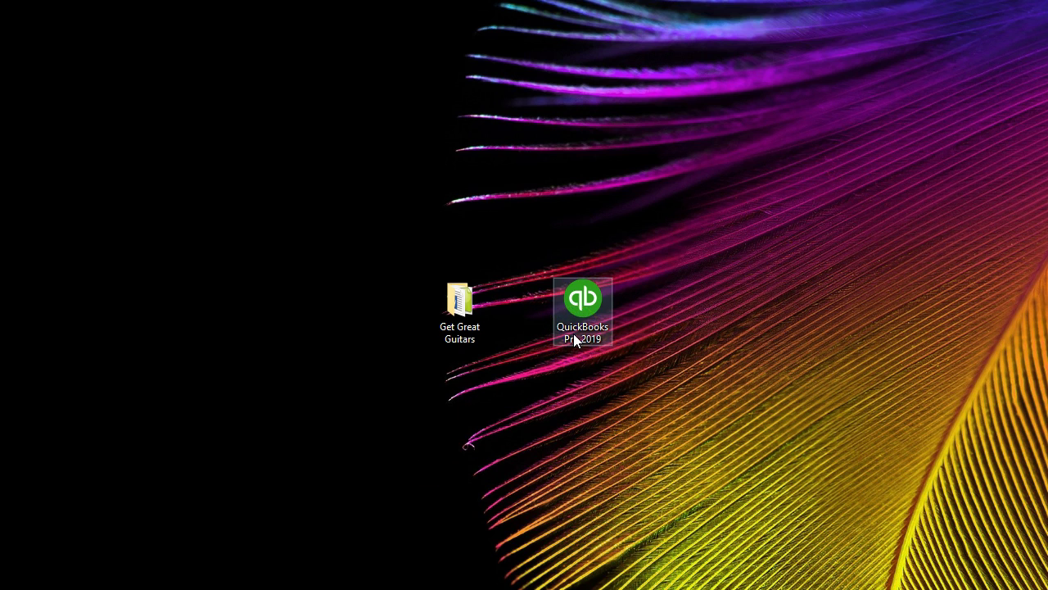
double_click(570, 346)
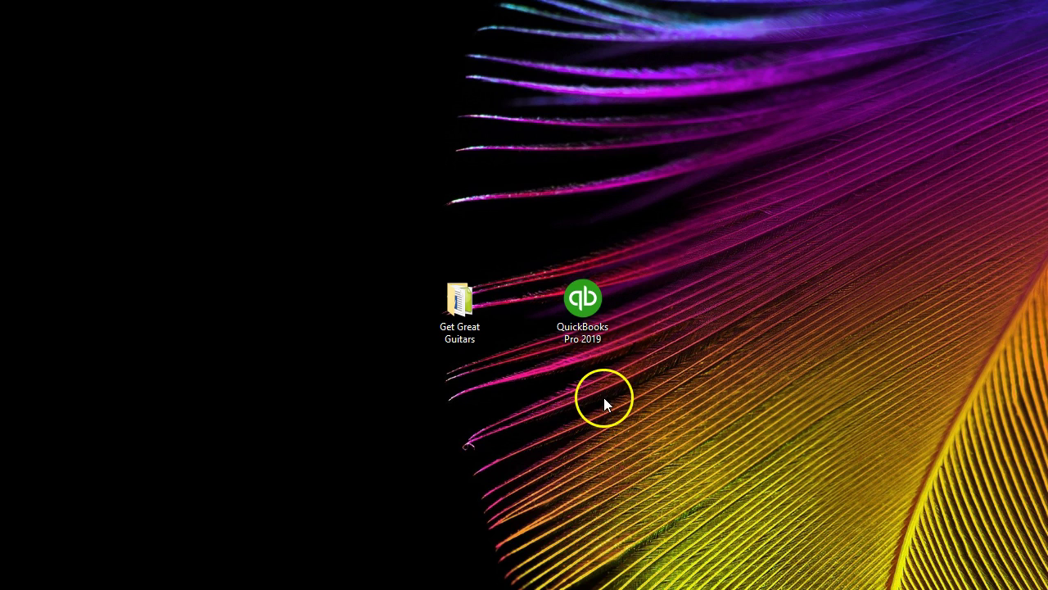
double_click(588, 332)
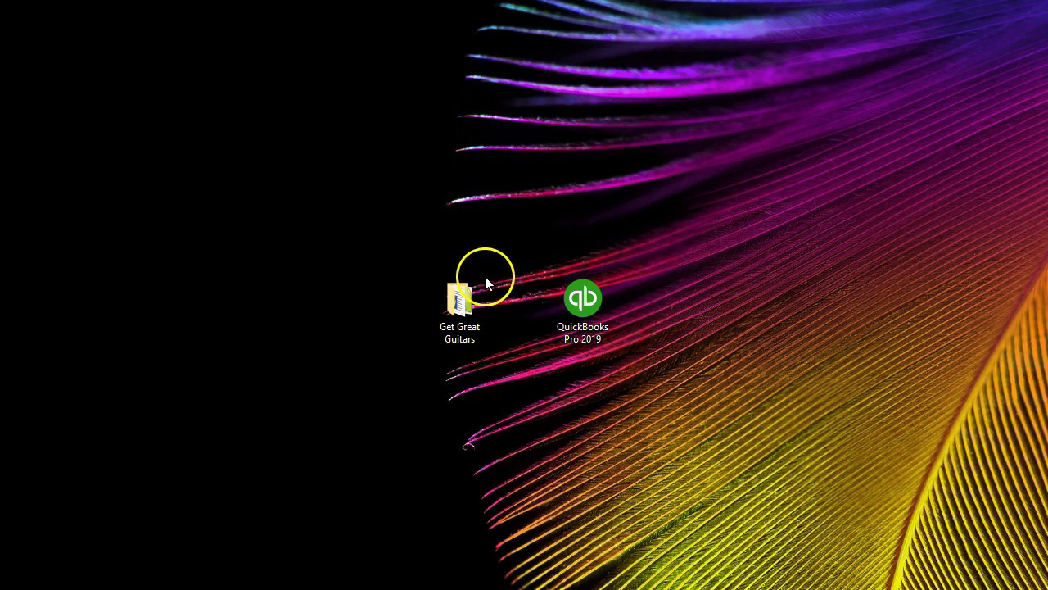
Open the Get Great Guitars folder from the desktop and enlarge its restored window to nearly the full screen.
double_click(451, 338)
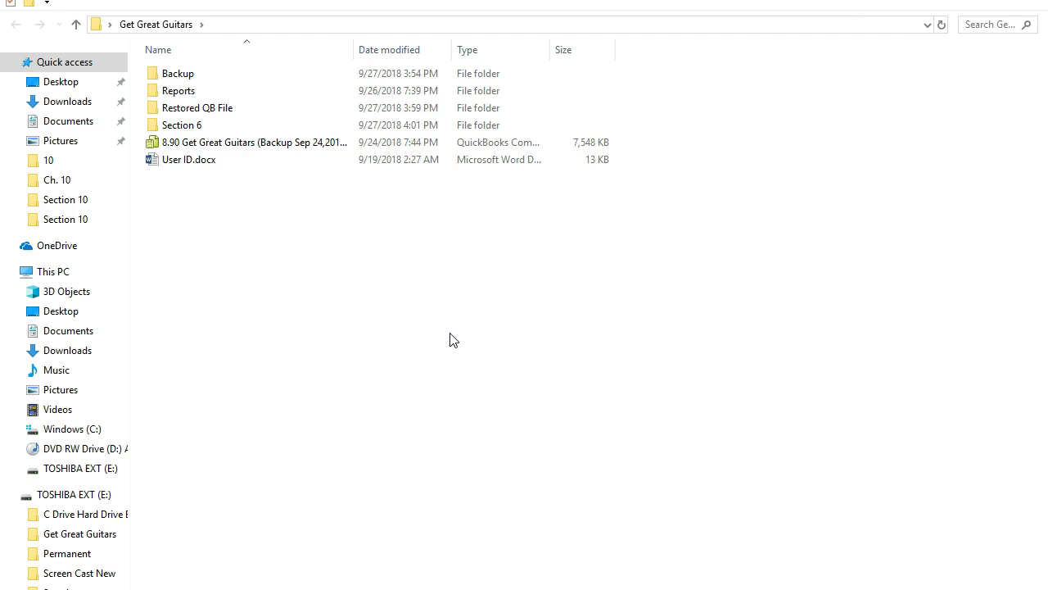
click(1011, 0)
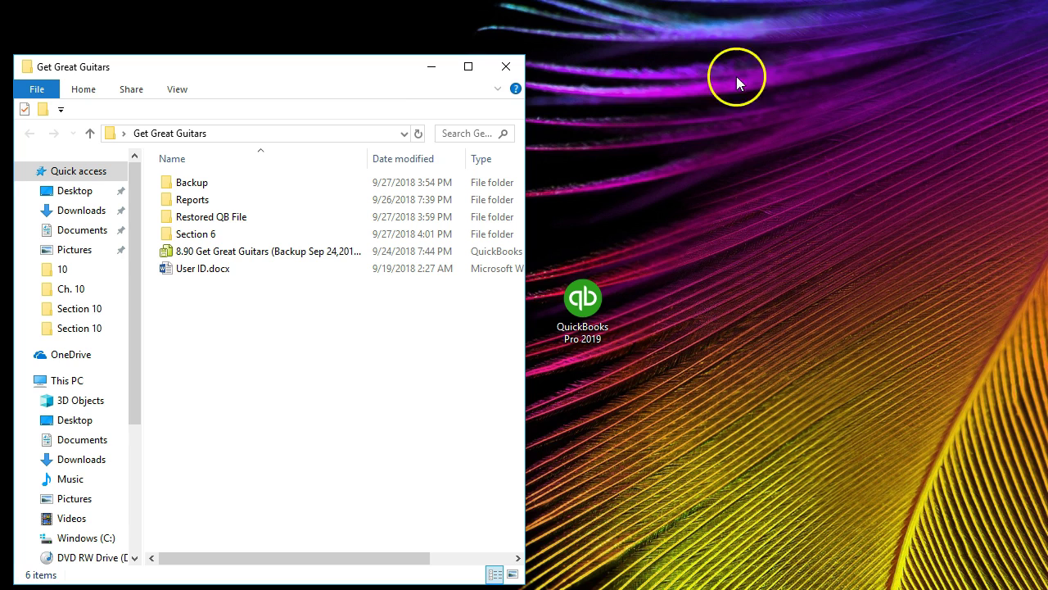
drag(374, 71, 361, 24)
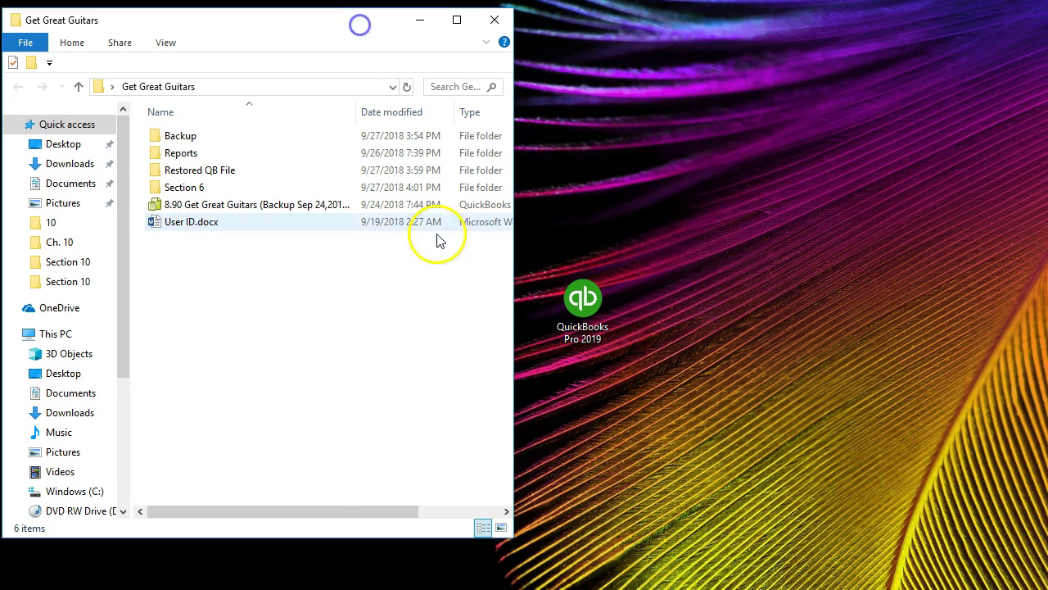
click(791, 565)
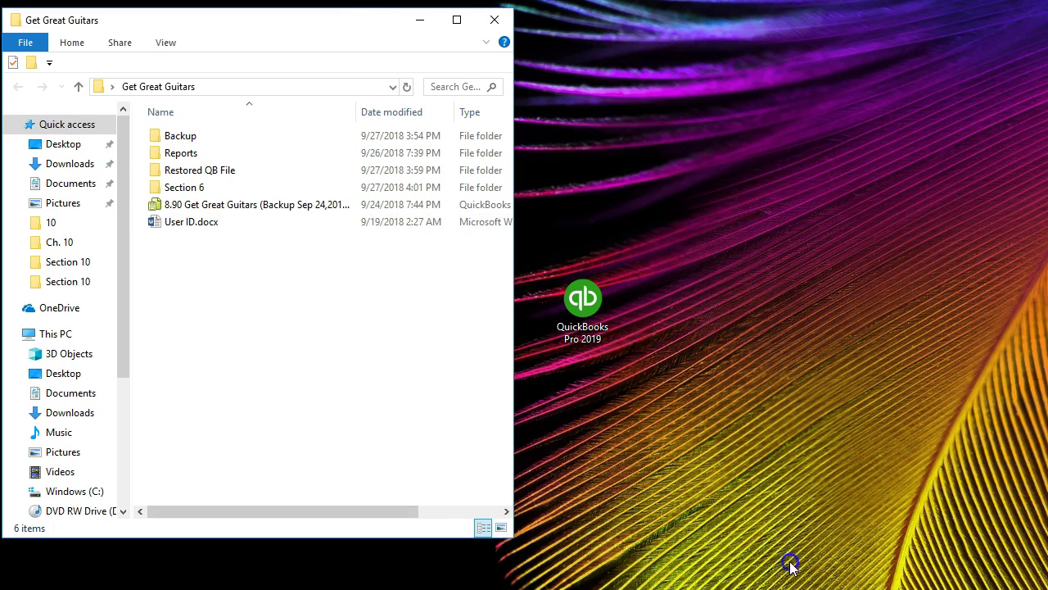
drag(516, 541, 1037, 570)
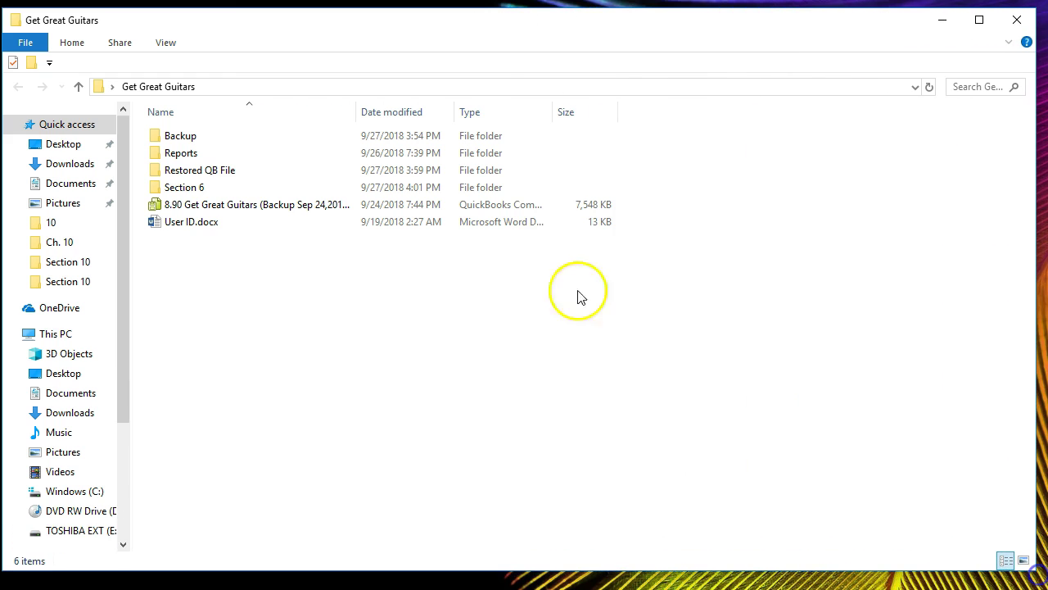
Open the Section 1 folder inside Backup and widen the Name column to read the backup file's full name.
mouse_move(178, 144)
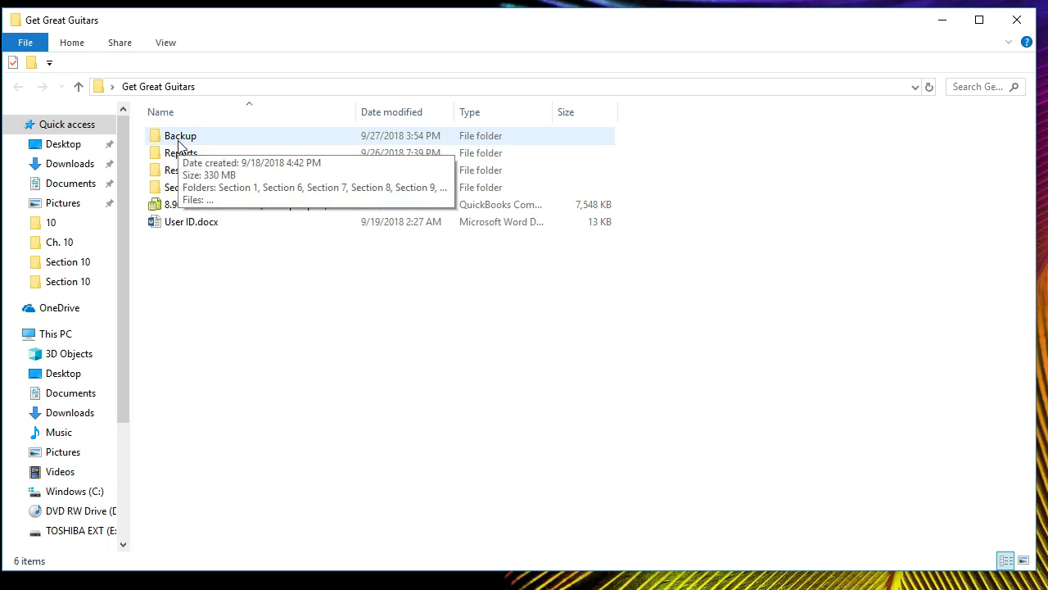
click(172, 174)
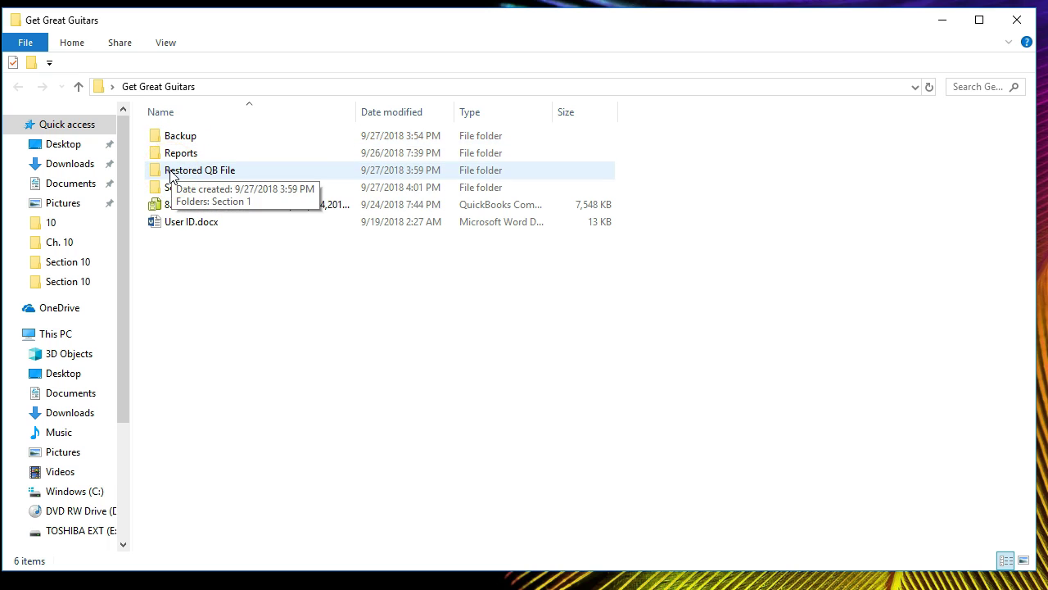
click(188, 141)
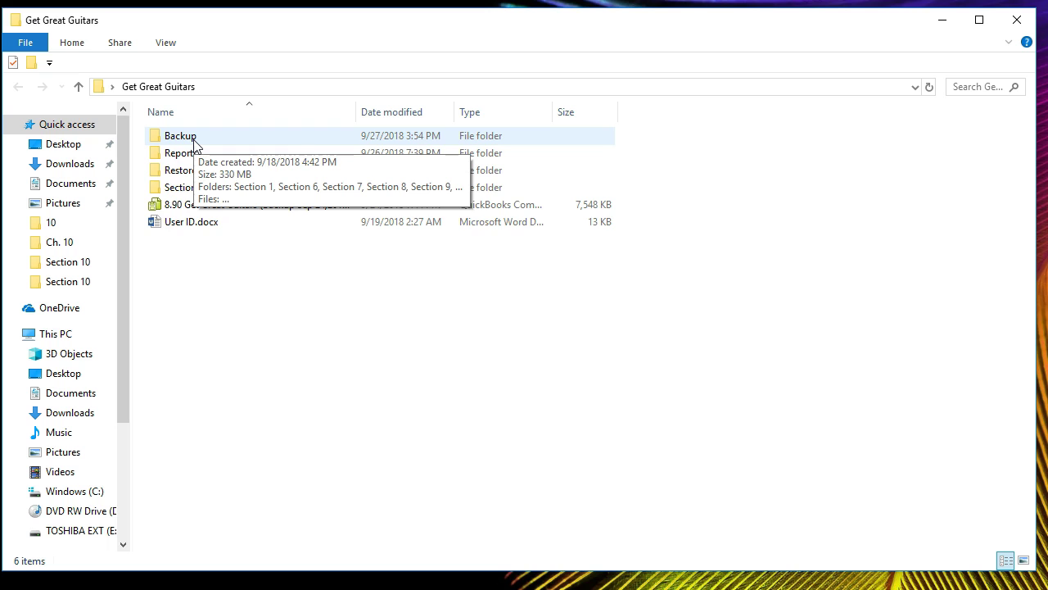
double_click(194, 144)
click(194, 143)
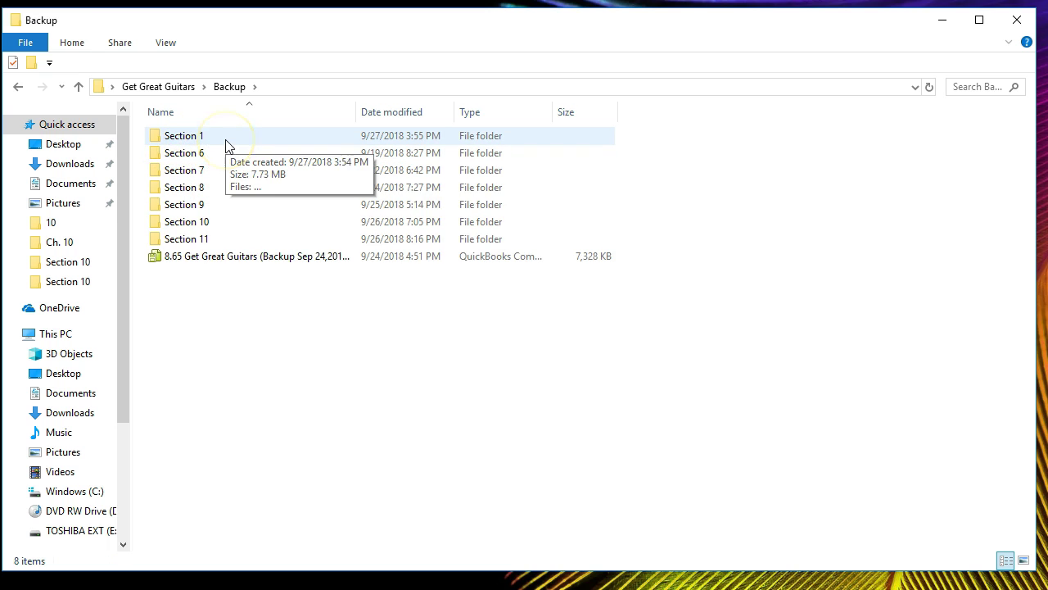
double_click(226, 144)
click(194, 160)
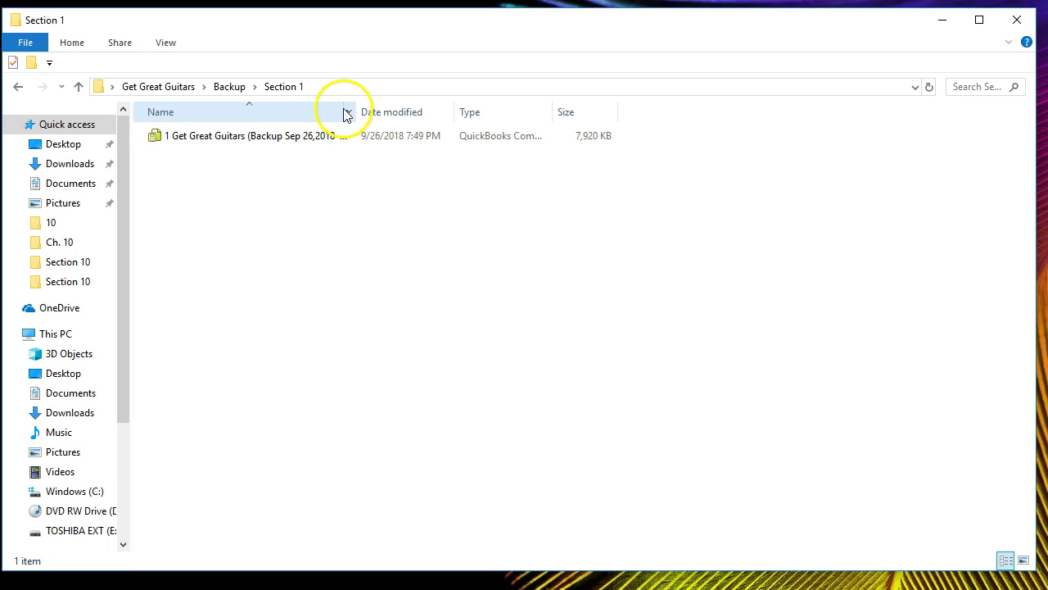
drag(355, 112, 438, 112)
click(388, 145)
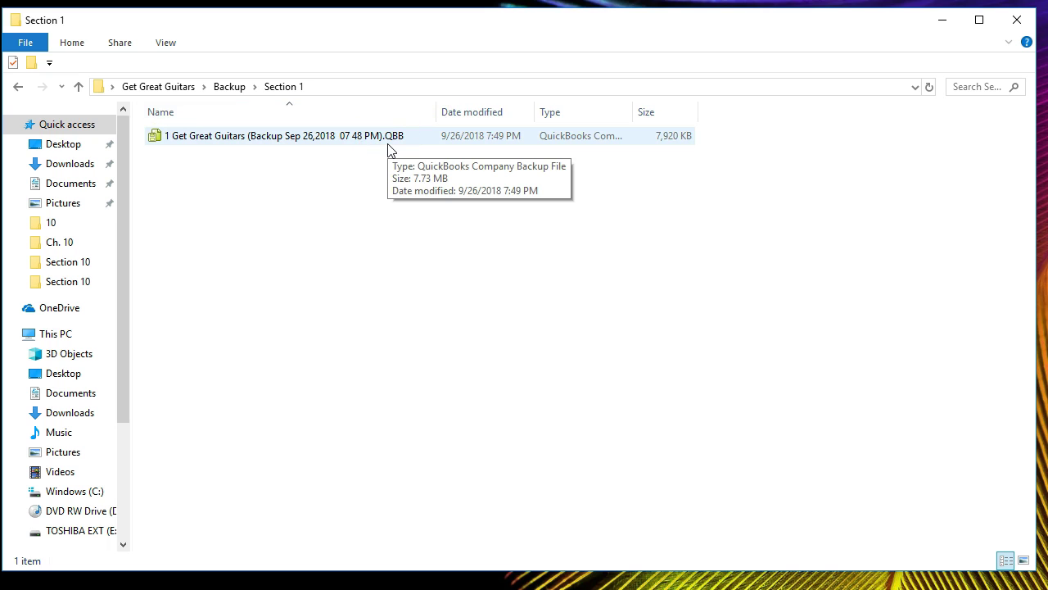
click(358, 163)
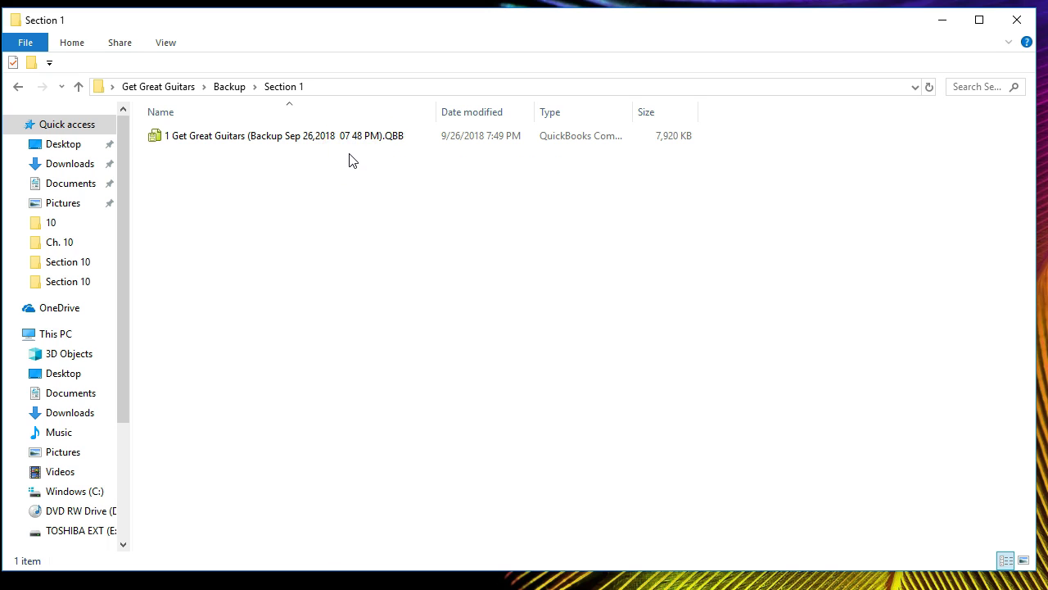
click(340, 167)
Go back to the Get Great Guitars folder and inspect the Section 1 folder inside Restored QB File.
click(185, 90)
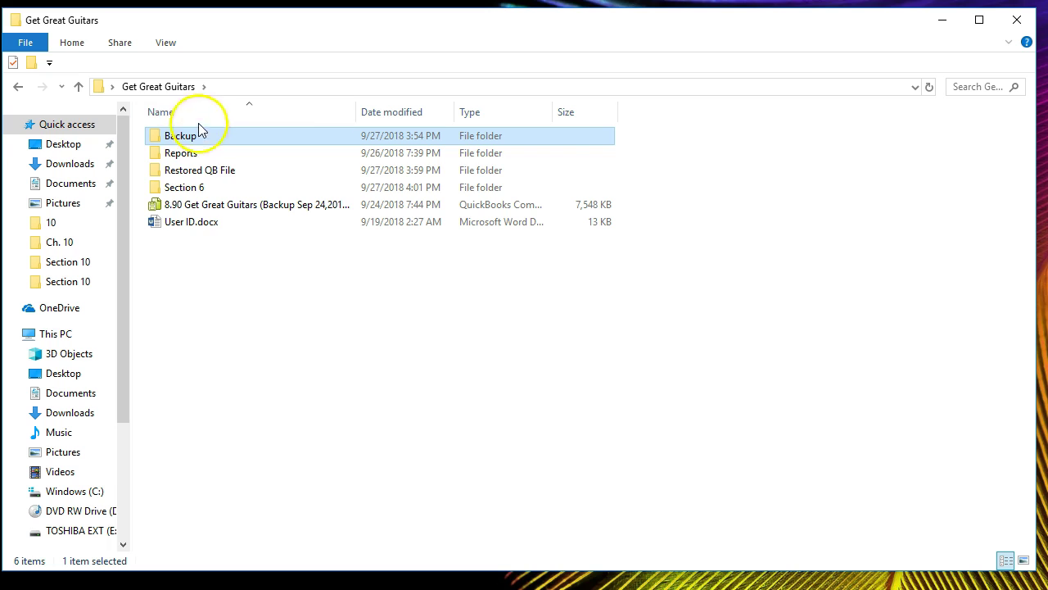
click(205, 171)
double_click(205, 170)
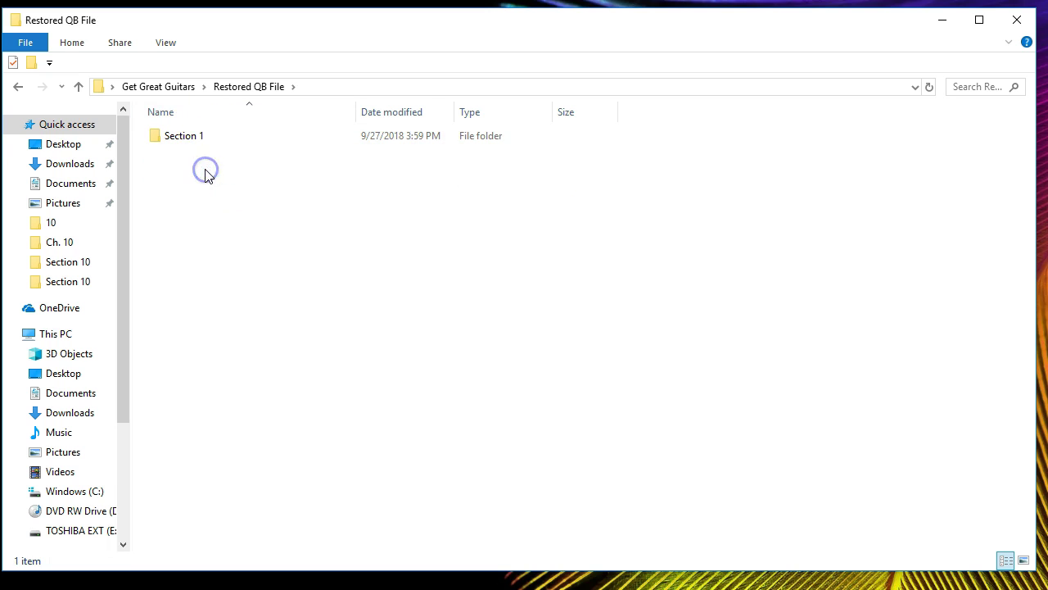
double_click(187, 143)
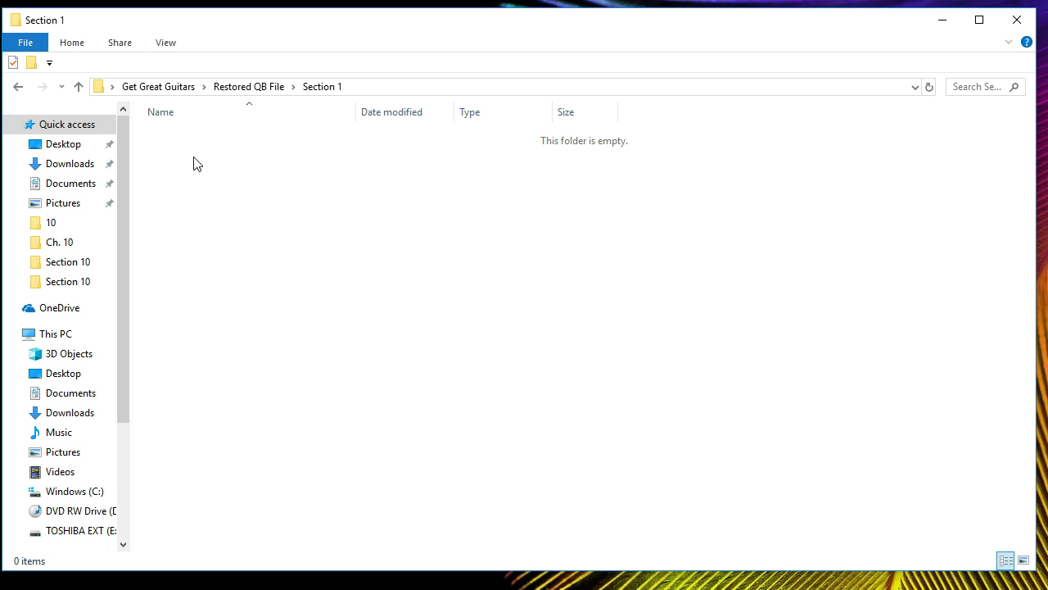
click(110, 205)
Review the Section 1 folder inside Backup again and minimize the folder window.
click(170, 87)
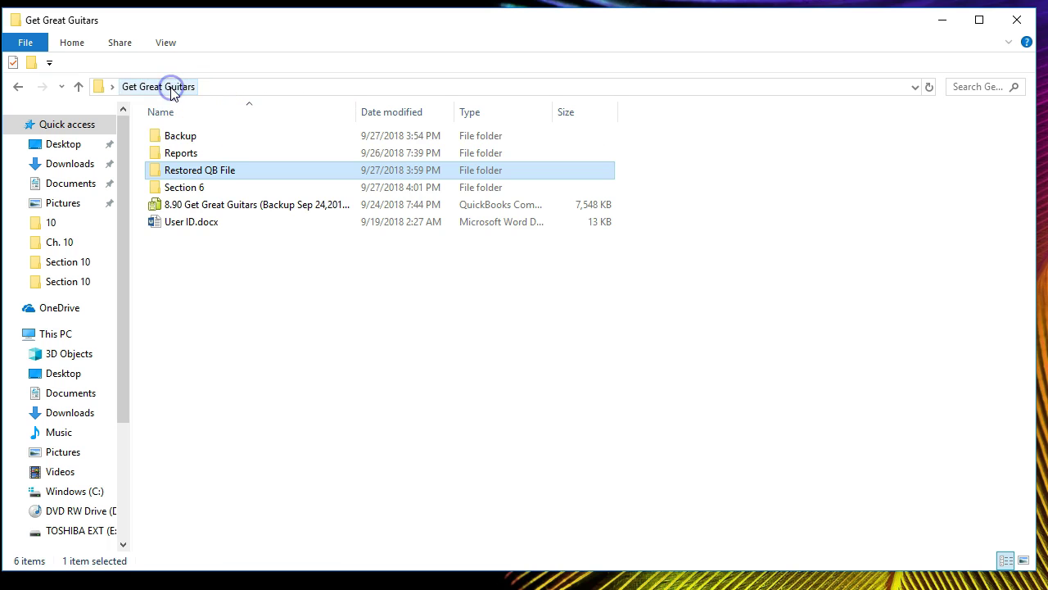
double_click(177, 135)
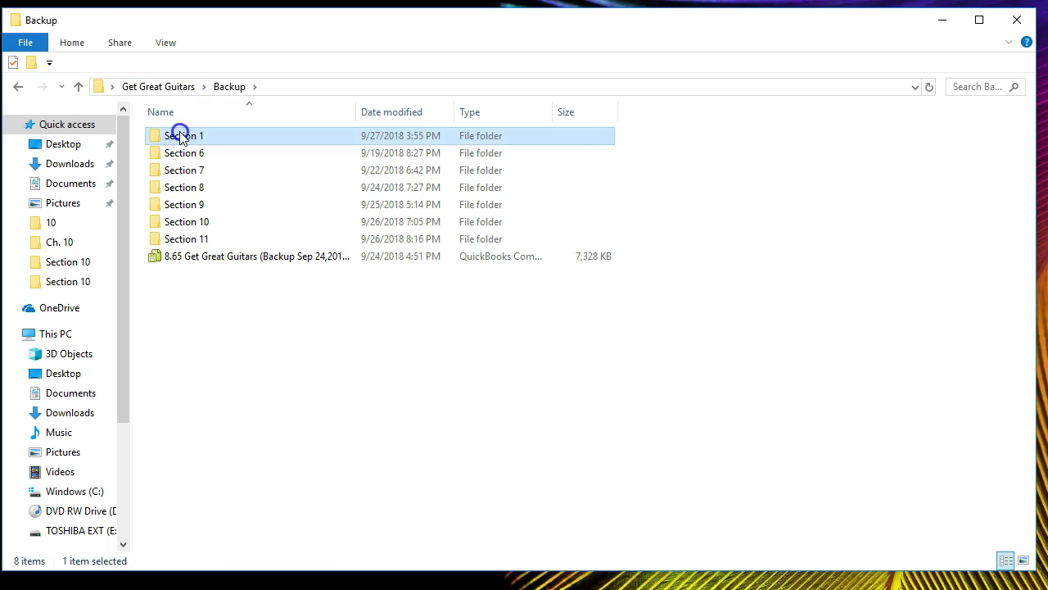
double_click(180, 136)
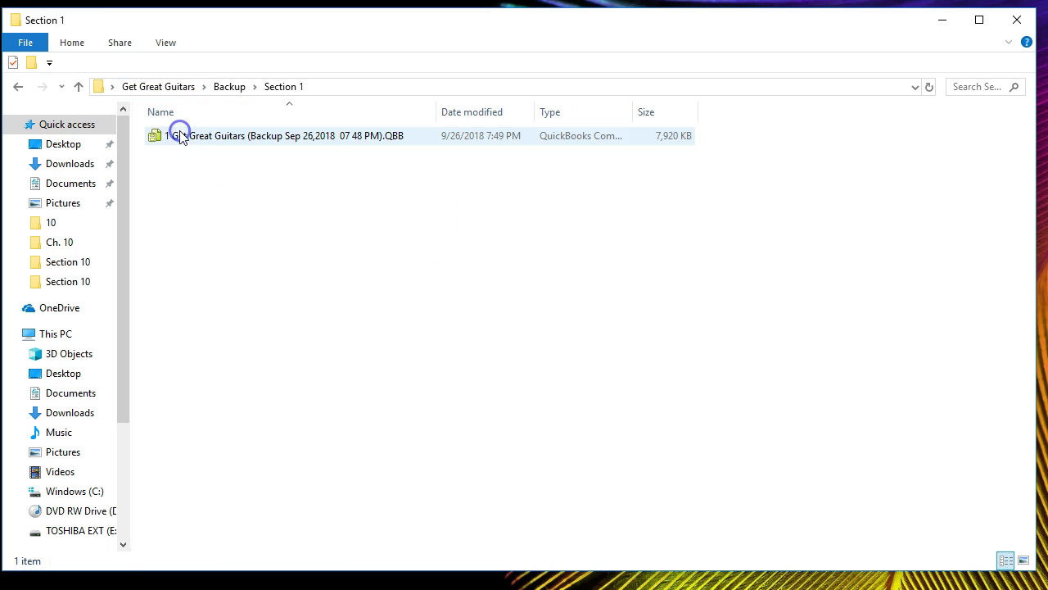
click(939, 25)
Launch QuickBooks Pro 2019 and close the open Get Great Guitars company, declining the automatic backup.
double_click(600, 301)
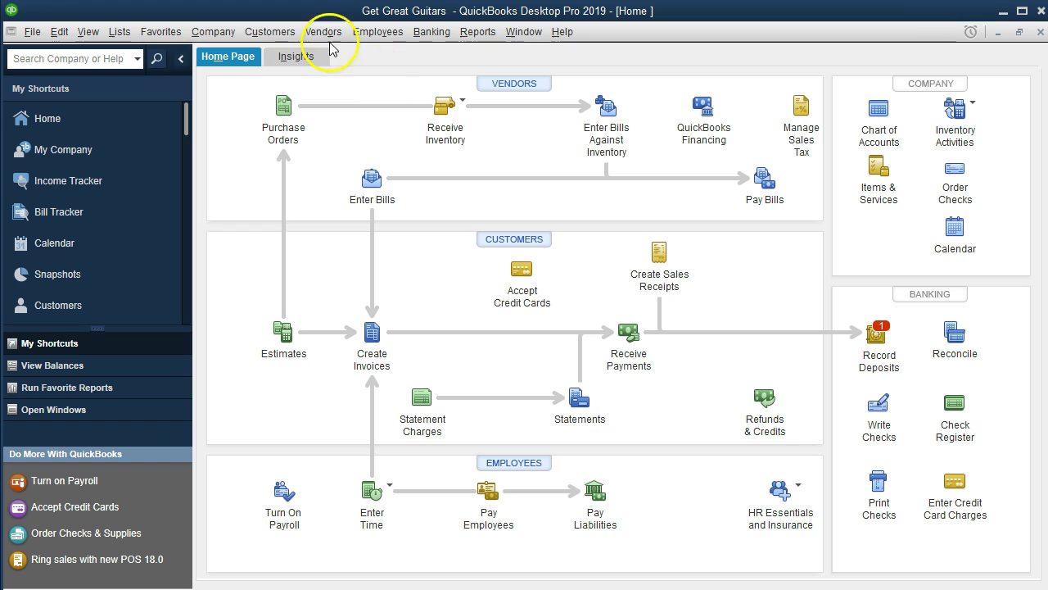
click(35, 39)
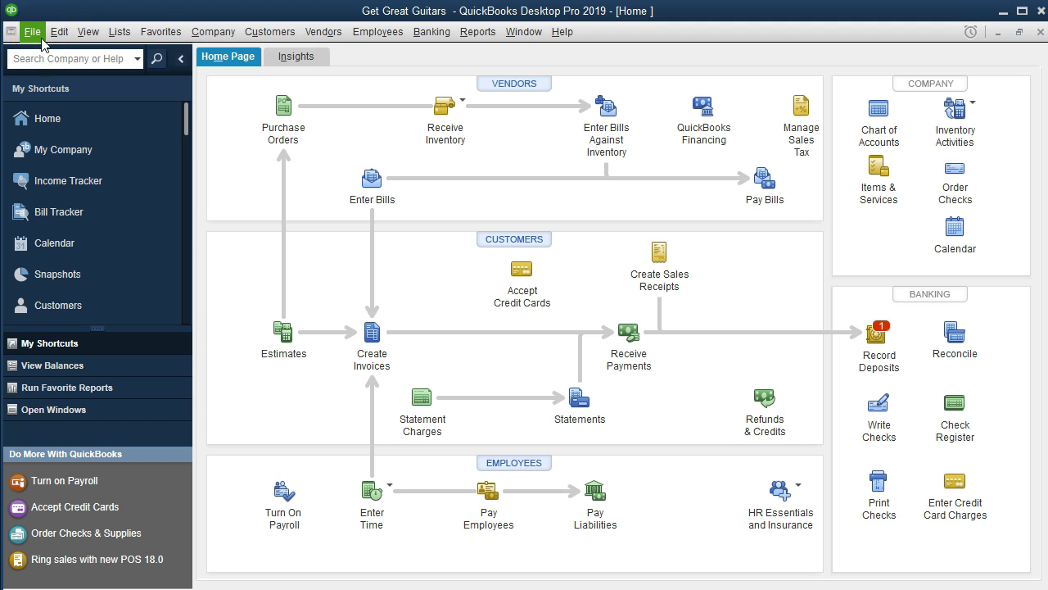
click(36, 39)
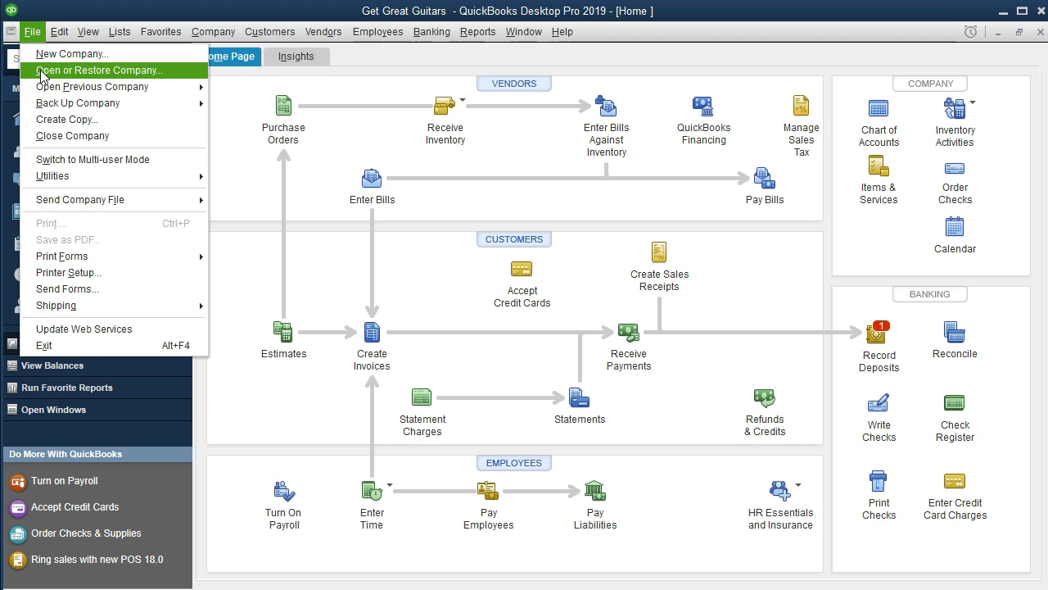
click(38, 36)
click(35, 33)
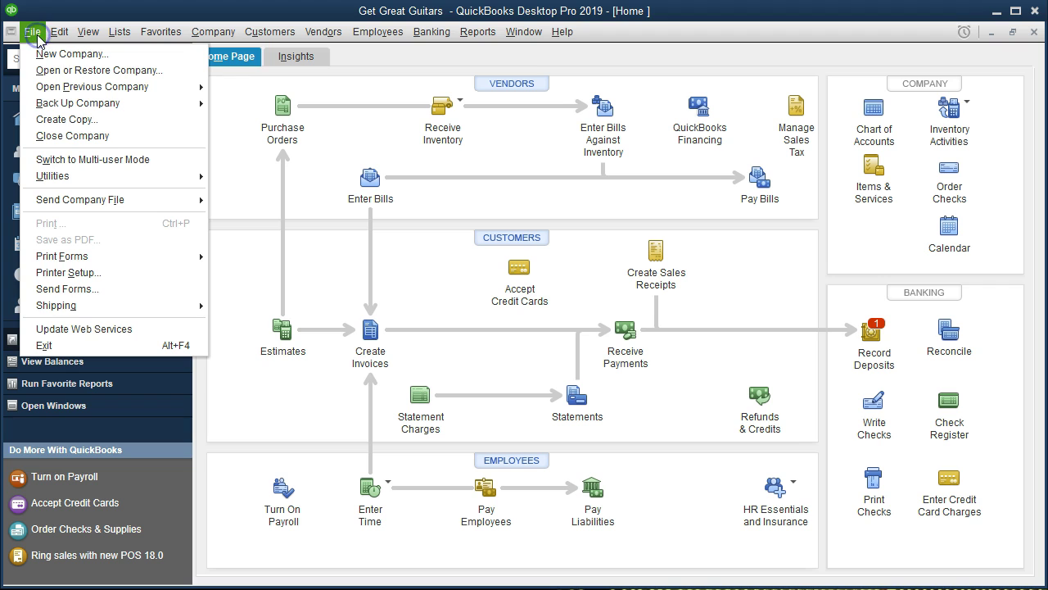
click(134, 139)
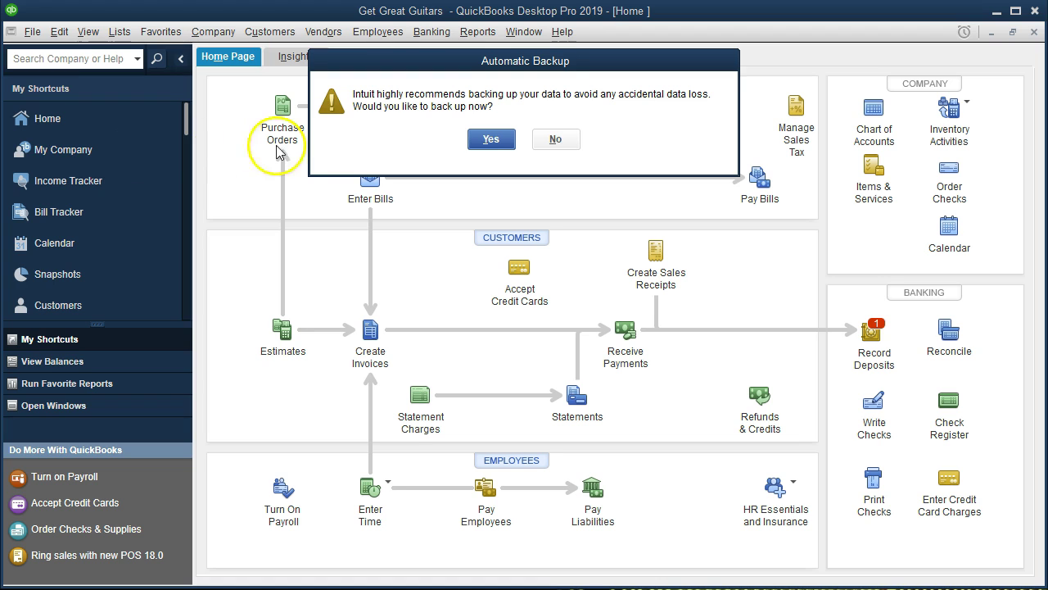
click(503, 140)
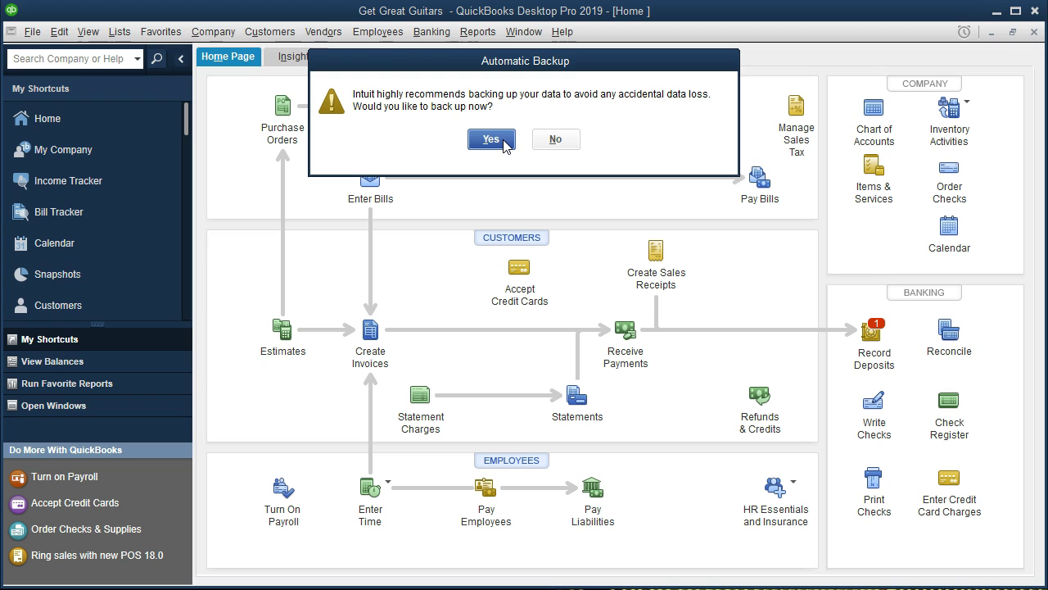
click(545, 143)
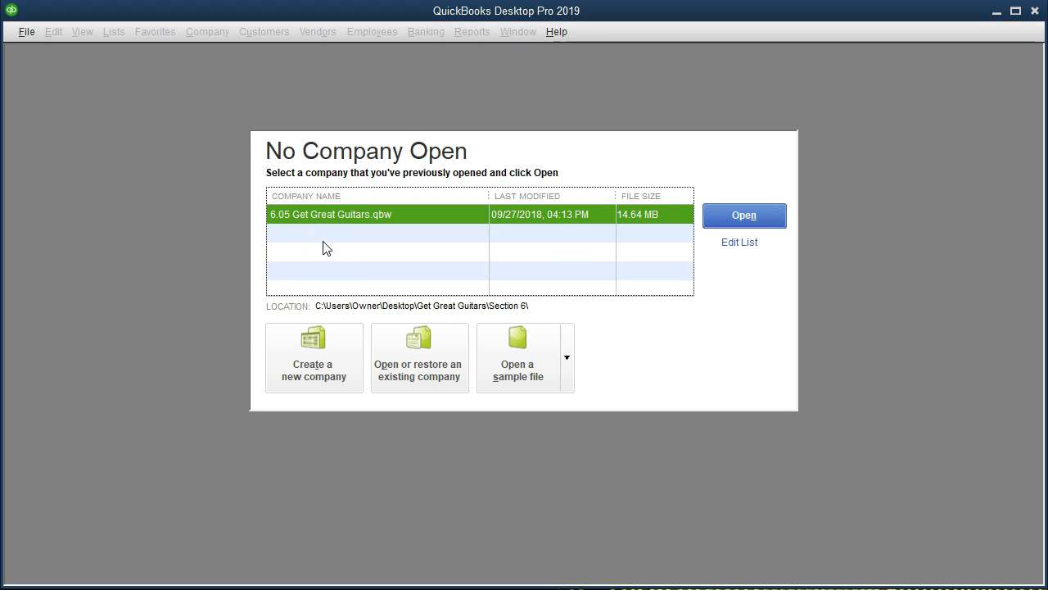
click(124, 256)
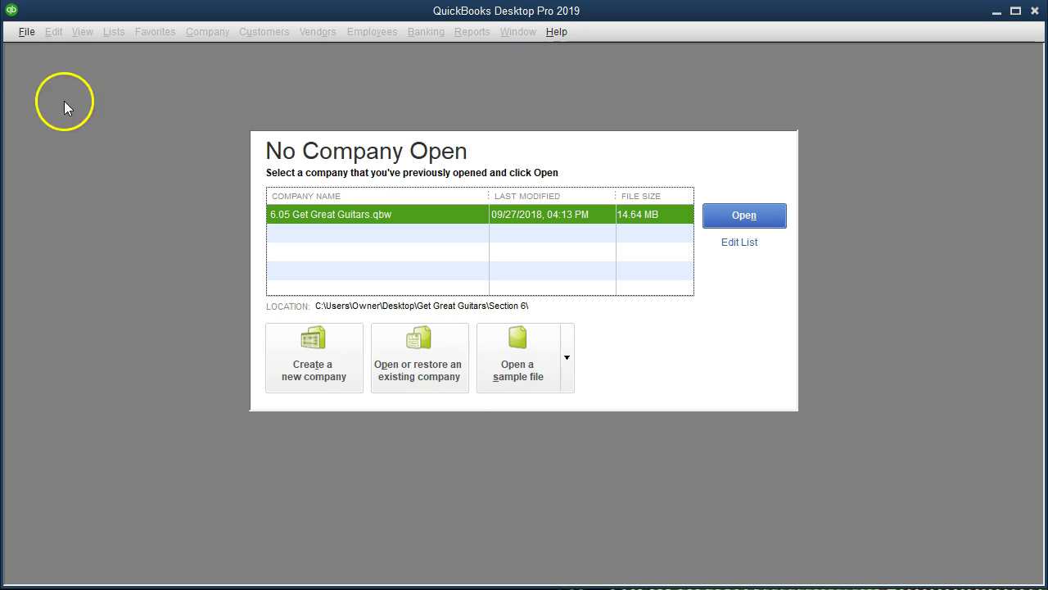
Start restoring a company from a backup copy, using Local backup as its source.
click(27, 34)
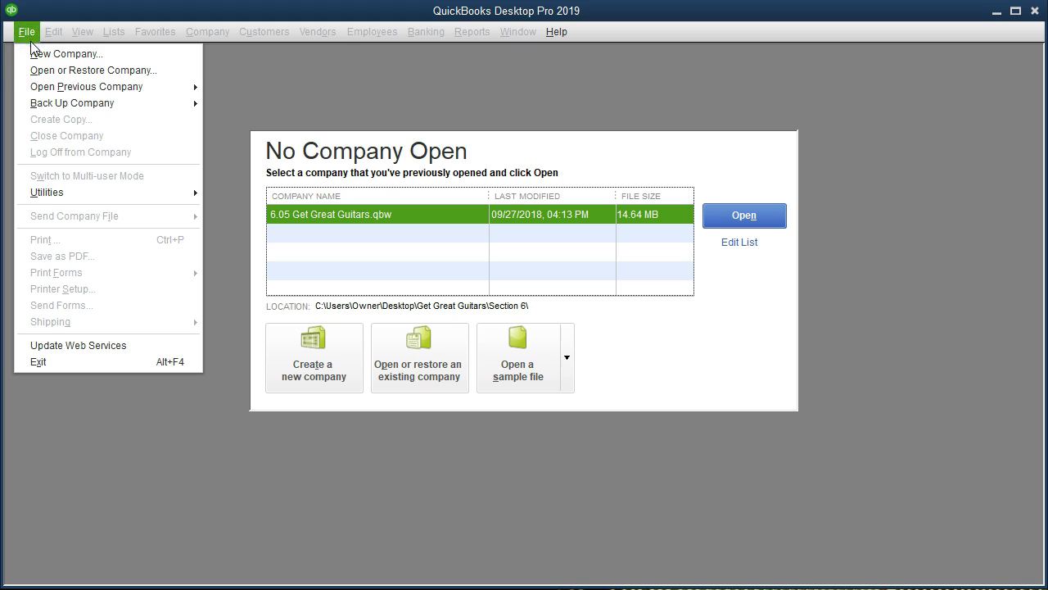
click(163, 75)
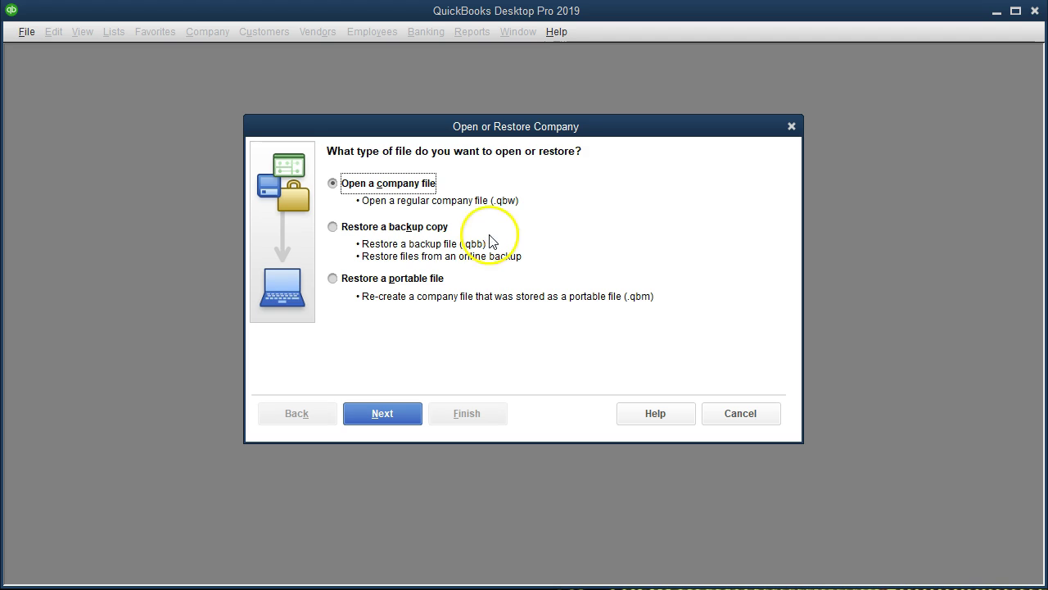
click(332, 227)
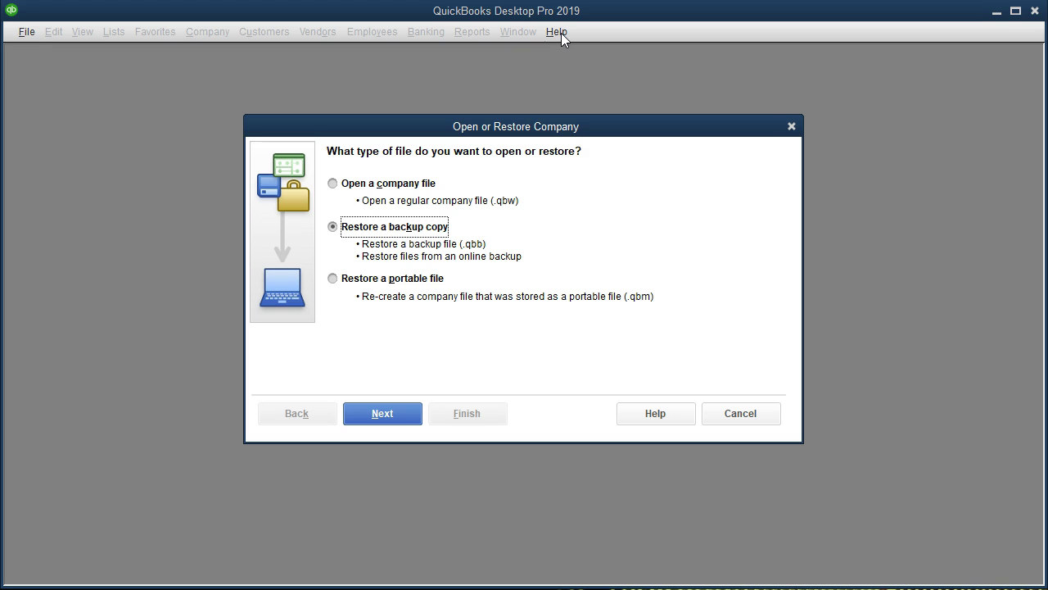
click(561, 33)
click(402, 416)
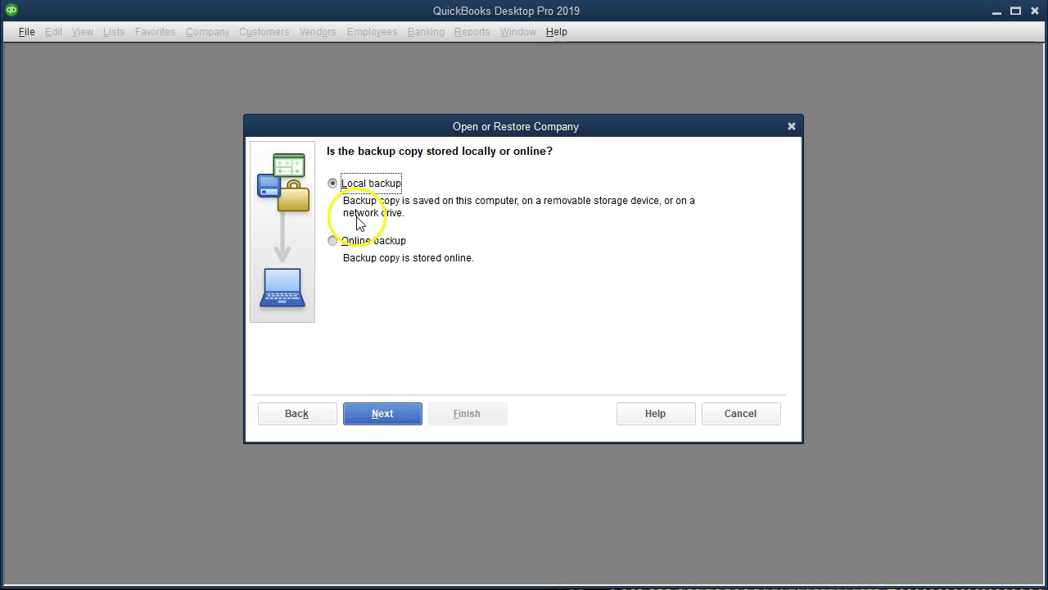
click(389, 416)
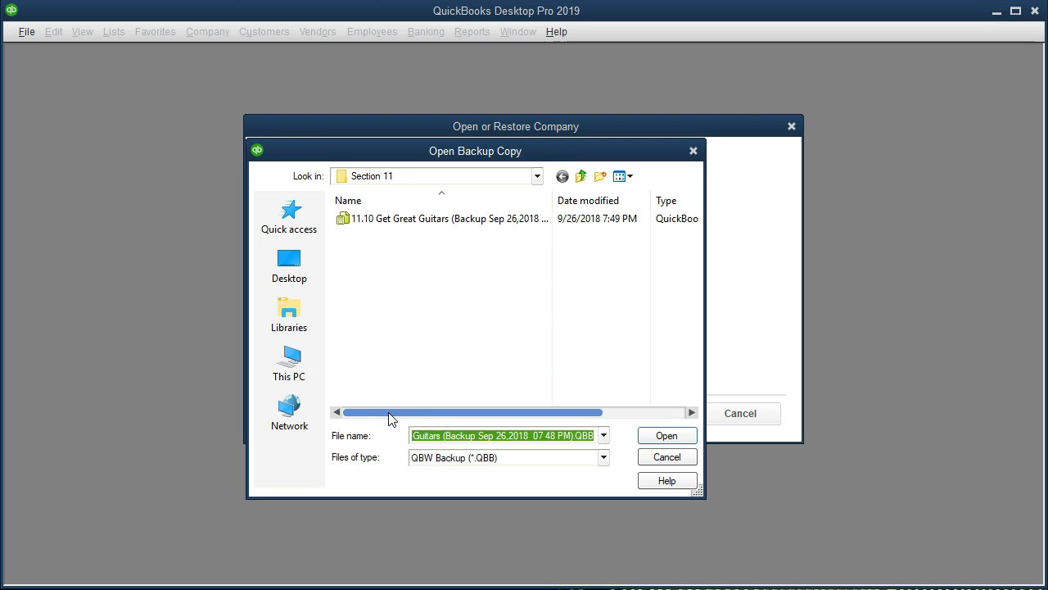
Choose the backup file "1 Get Great Guitars (Backup Sep 26,2018 07 48 PM).QBB" from Desktop > Get Great Guitars > Backup > Section 1.
click(536, 178)
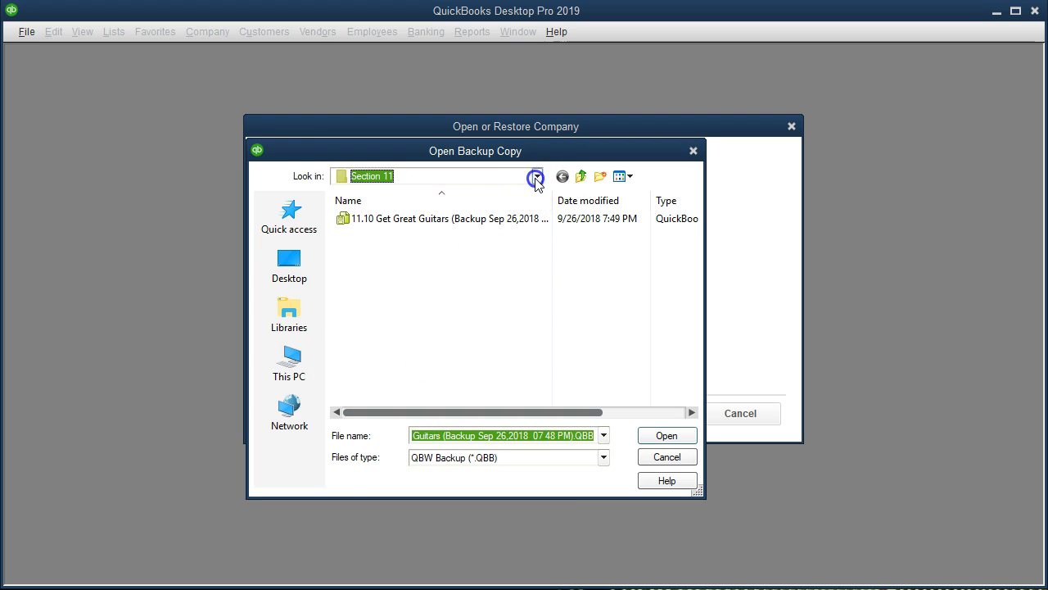
scroll(479, 283, up, 3)
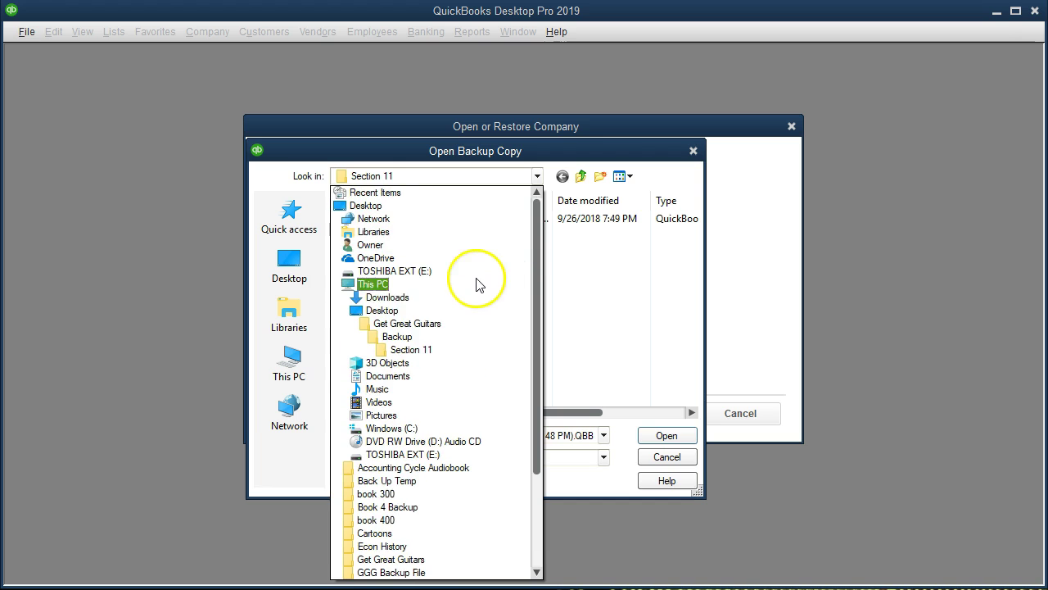
click(432, 310)
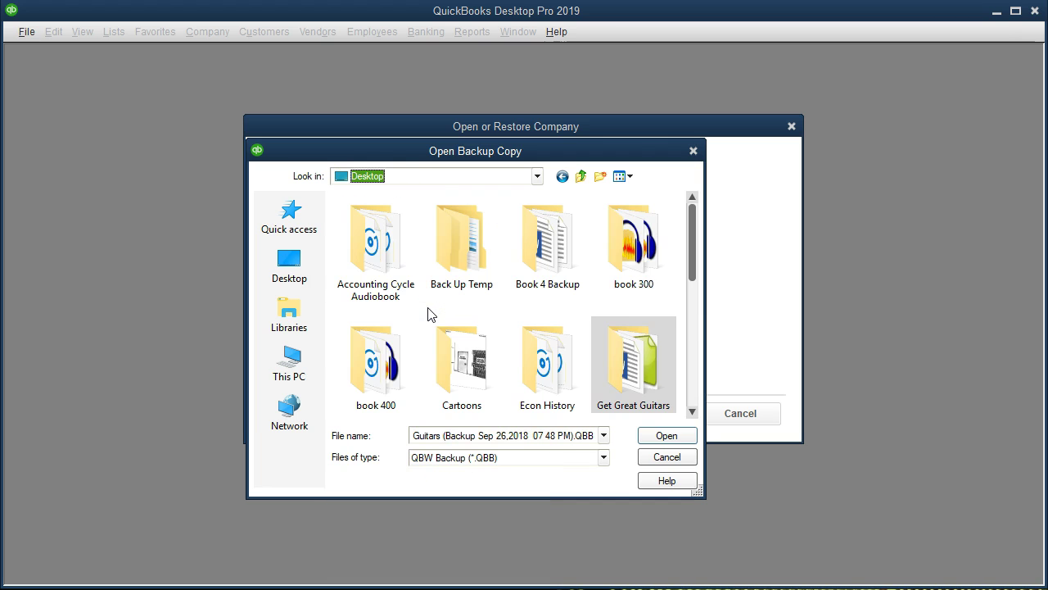
double_click(633, 354)
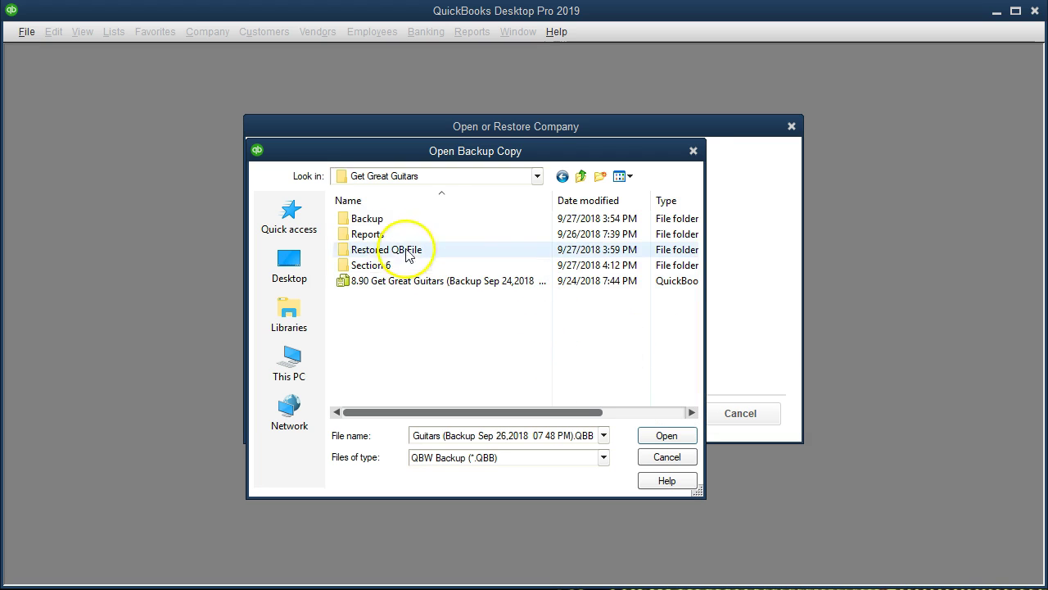
double_click(363, 218)
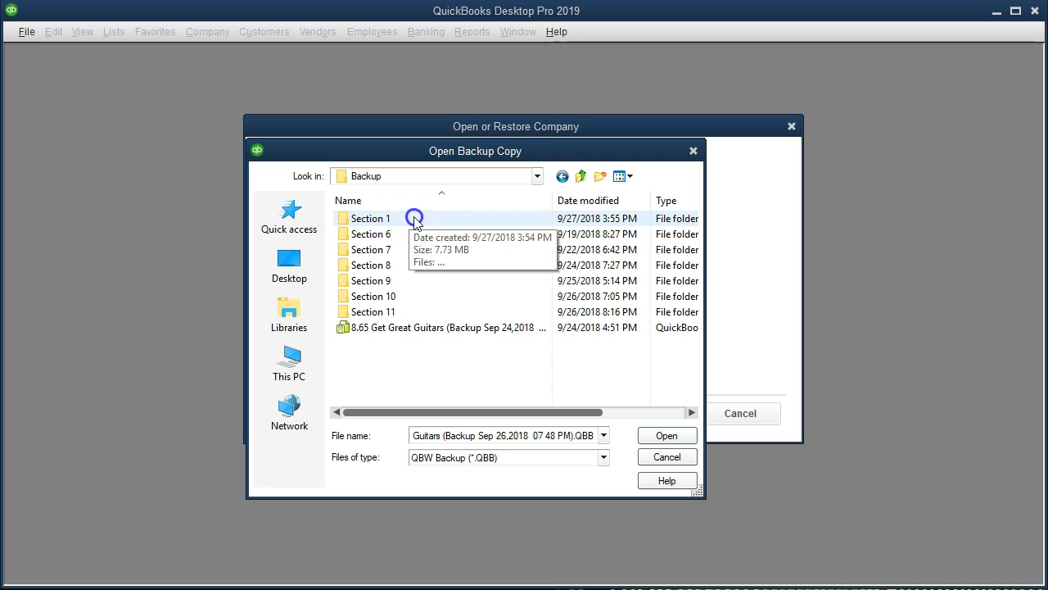
double_click(415, 221)
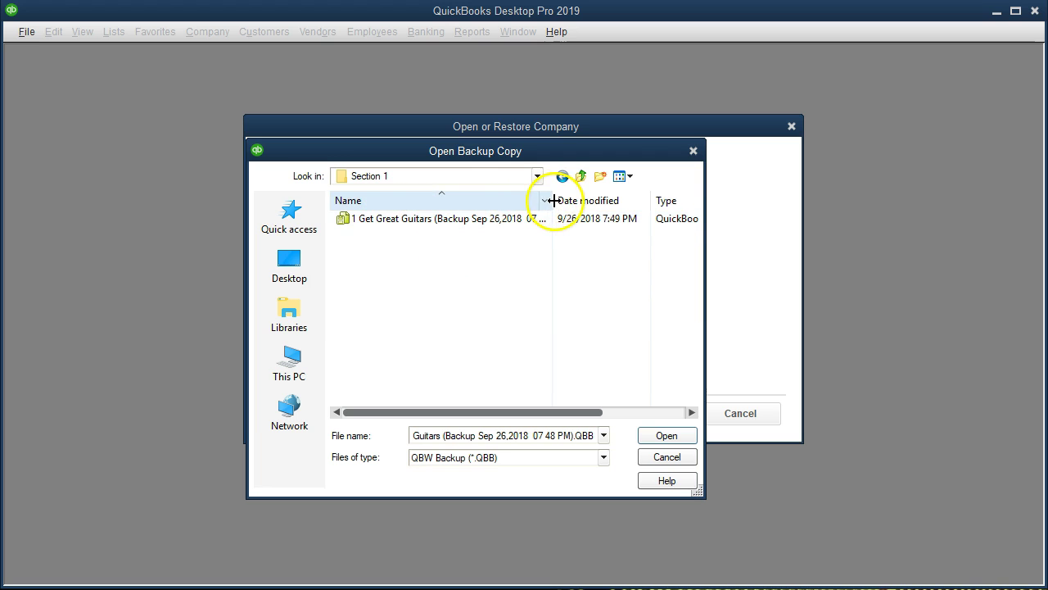
drag(551, 202, 599, 202)
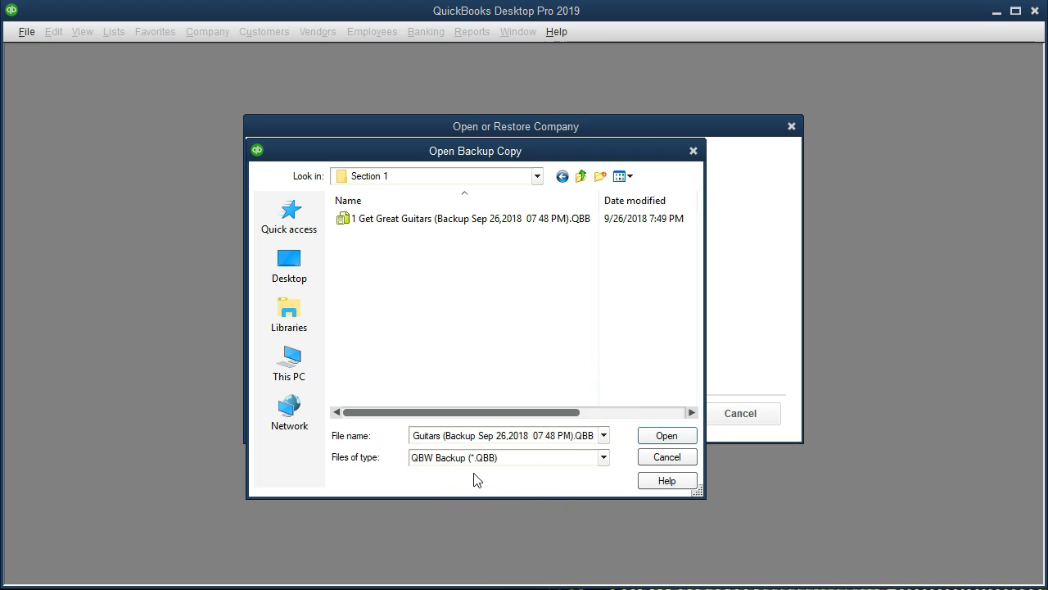
click(390, 220)
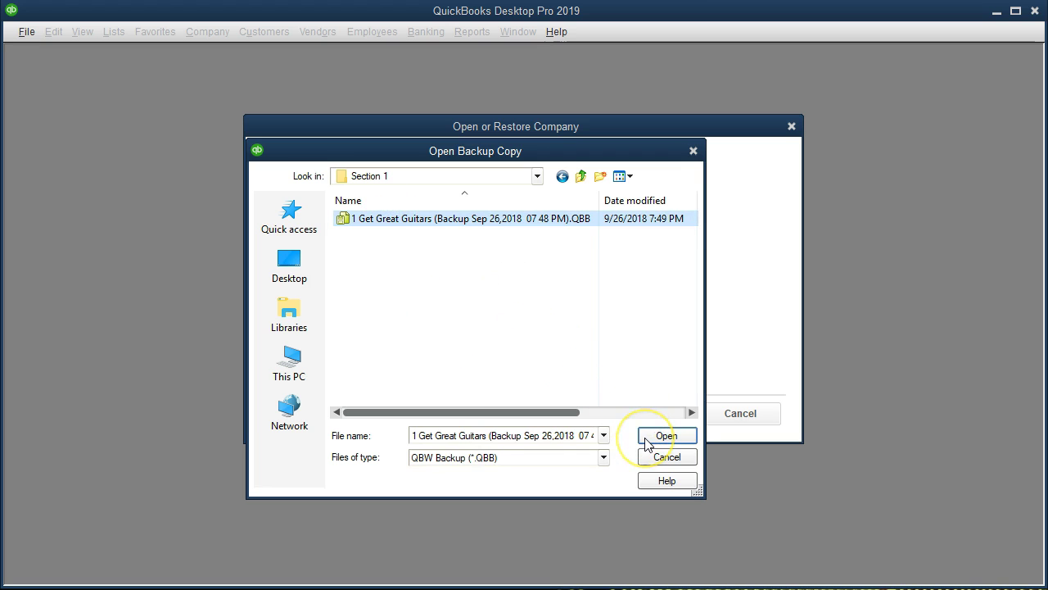
double_click(409, 221)
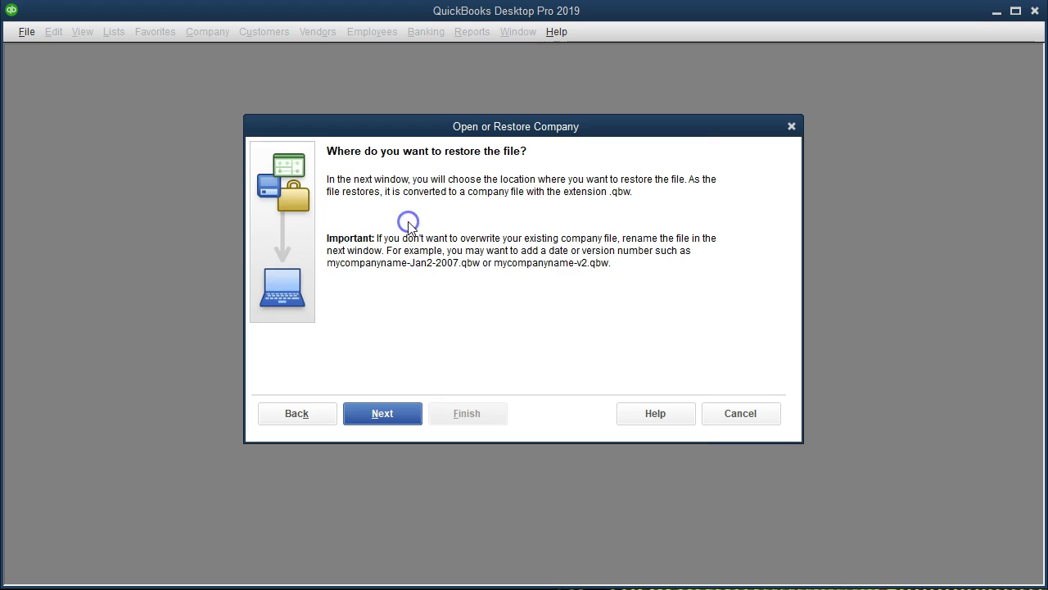
Save the restored company file as 6.05 Get Great Guitars.qbw in Desktop > Get Great Guitars > Restored QB File > Section 1.
click(409, 243)
click(409, 413)
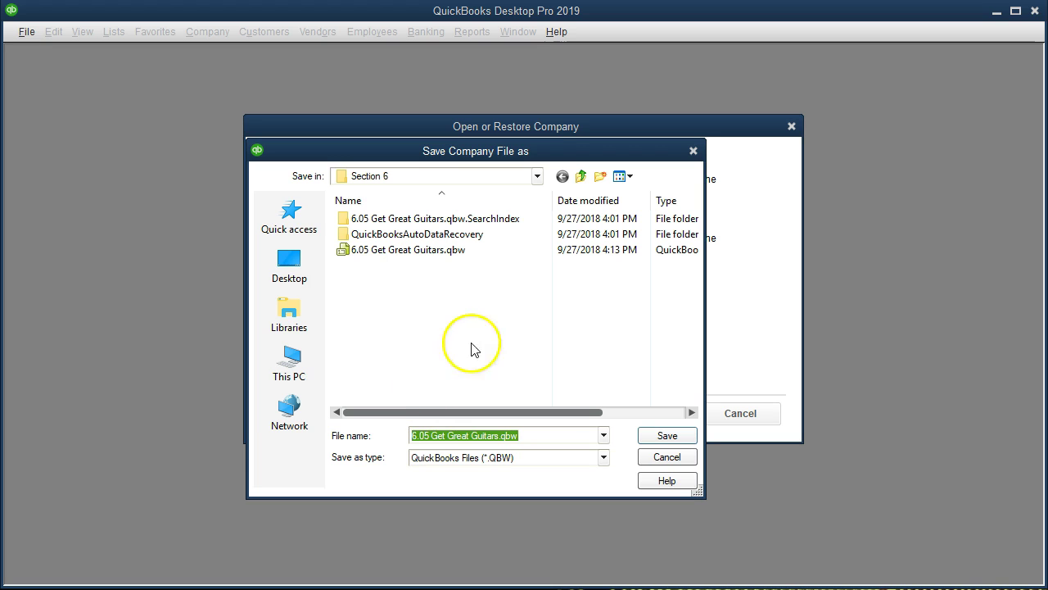
click(537, 176)
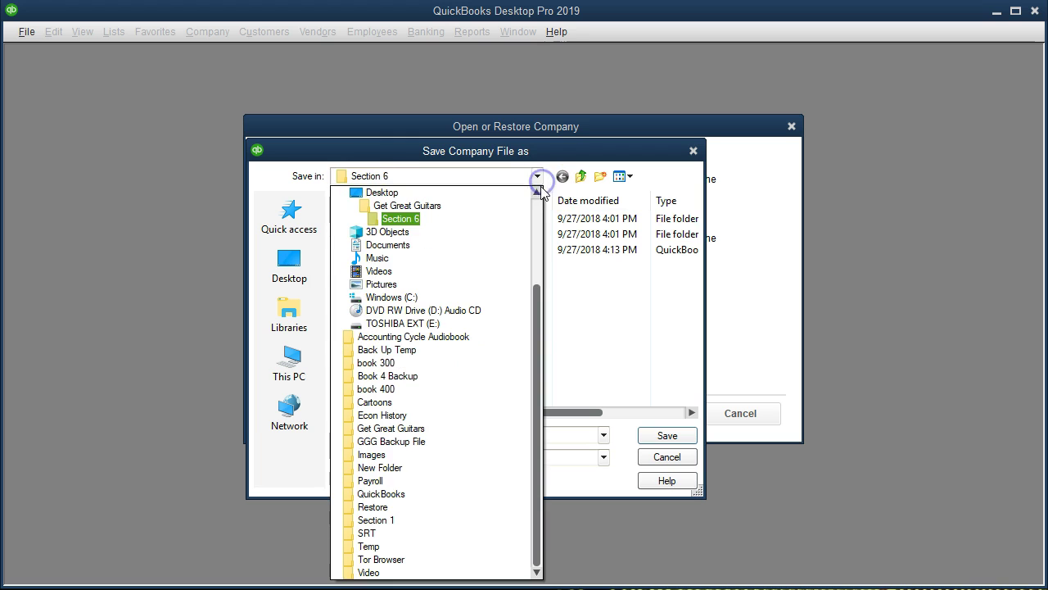
click(537, 195)
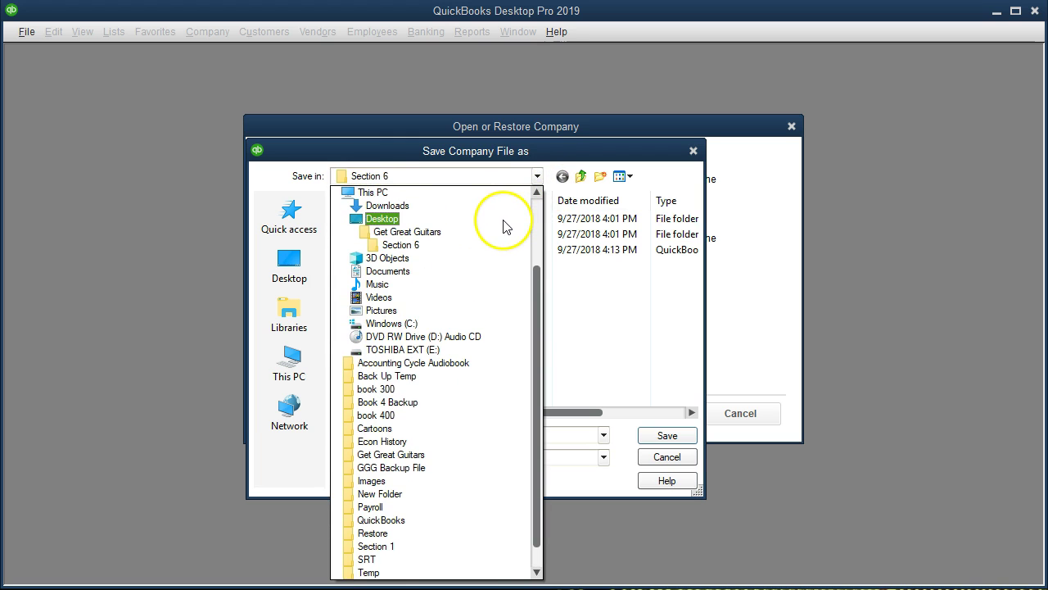
click(392, 221)
click(593, 306)
scroll(598, 313, down, 2)
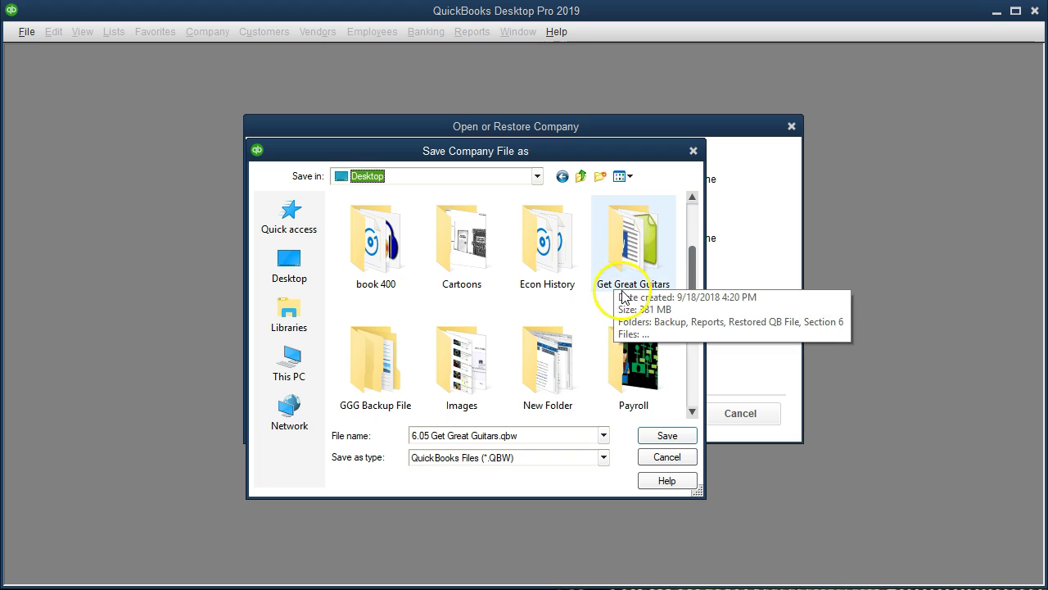
click(631, 262)
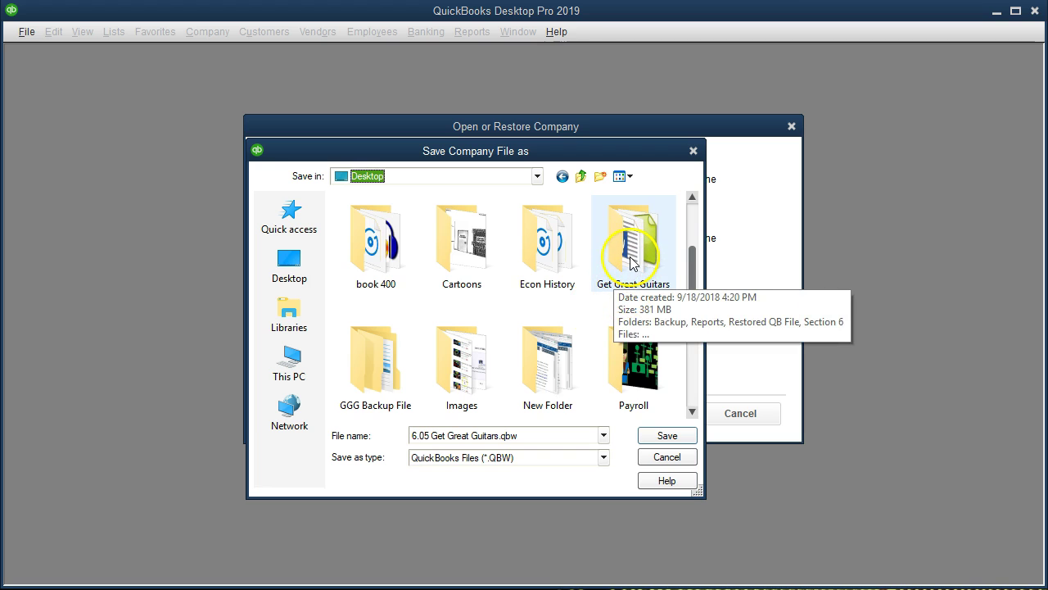
double_click(630, 262)
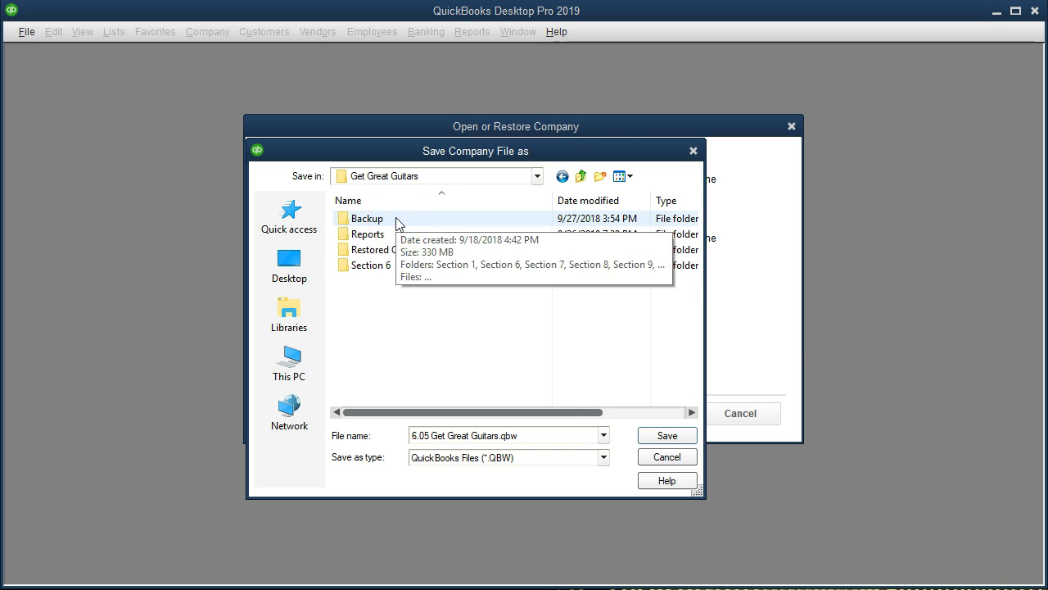
double_click(403, 254)
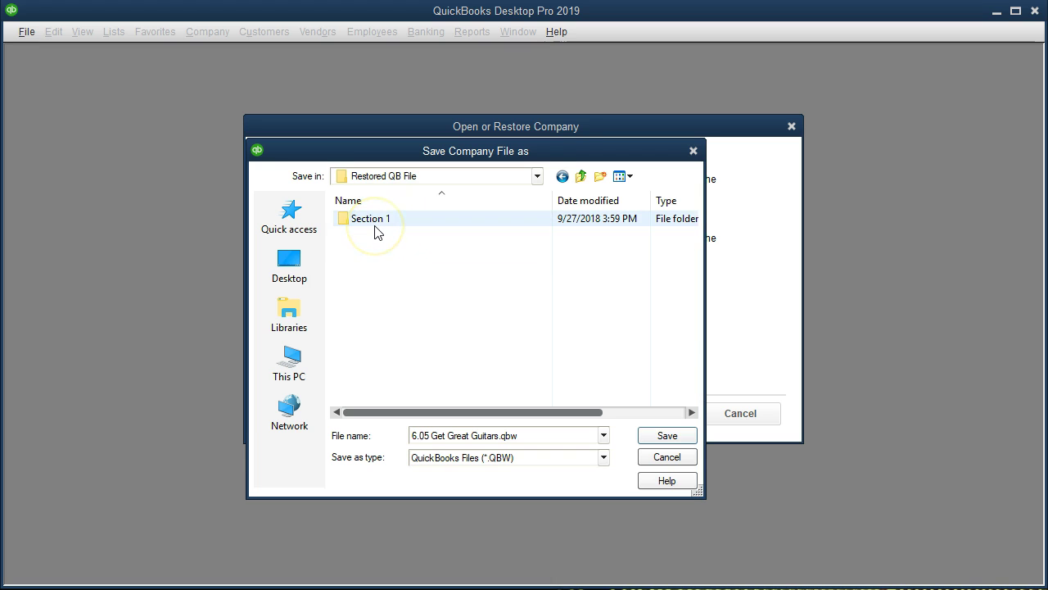
double_click(375, 223)
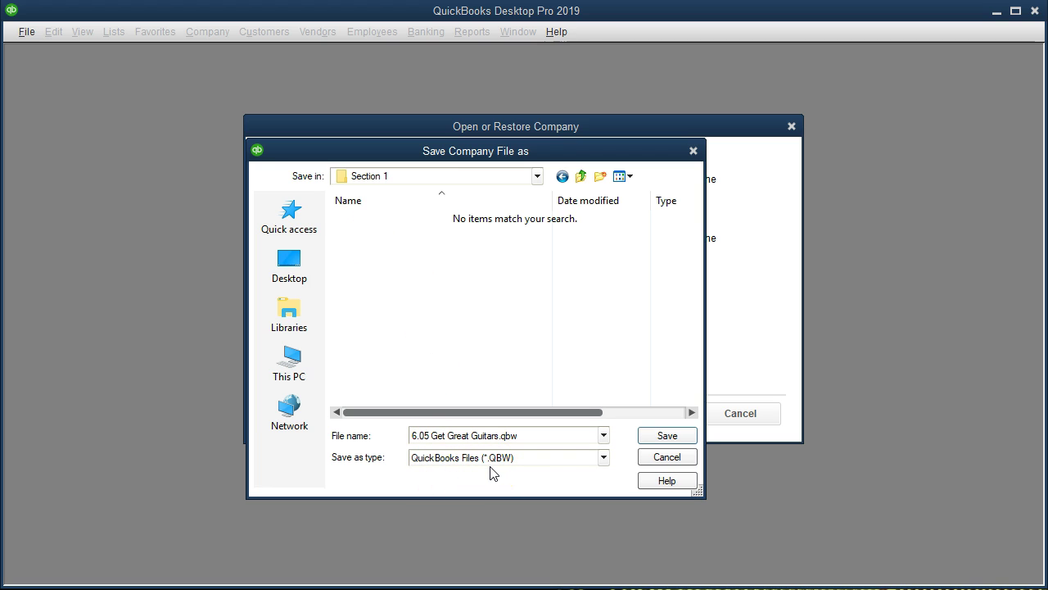
click(649, 443)
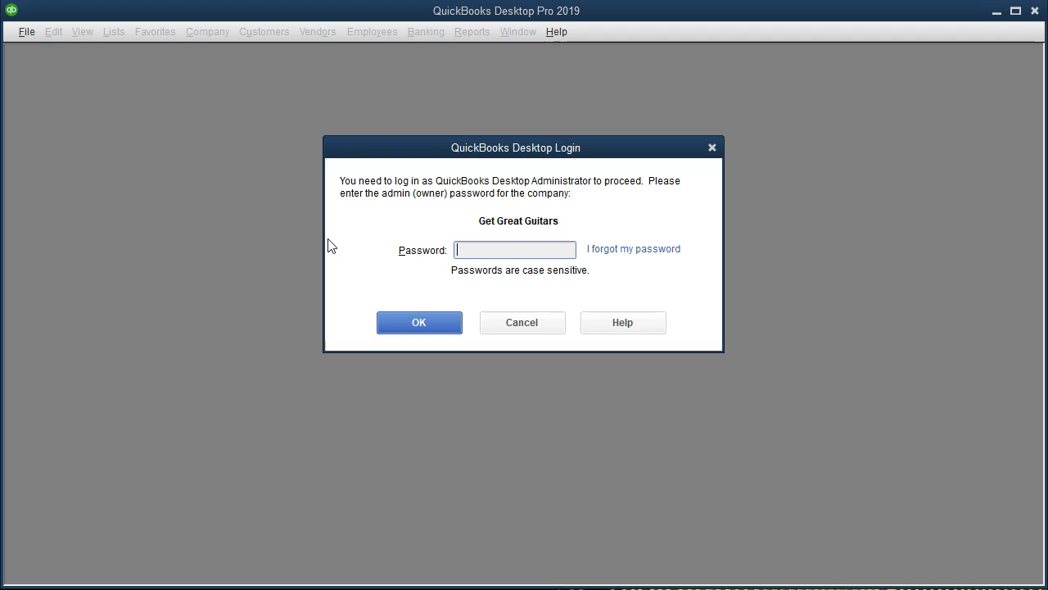
Enter the admin password for Get Great Guitars and log in as administrator to proceed with the restore.
text(*******)
click(419, 324)
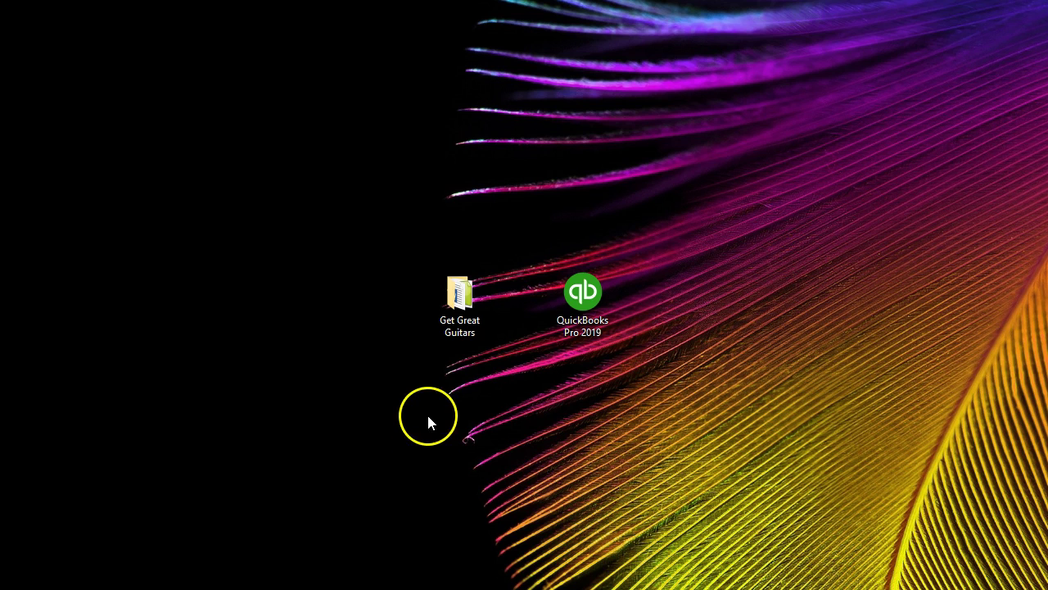
Open the Get Great Guitars folder from the desktop and examine the backup file in Backup > Section 1.
double_click(463, 296)
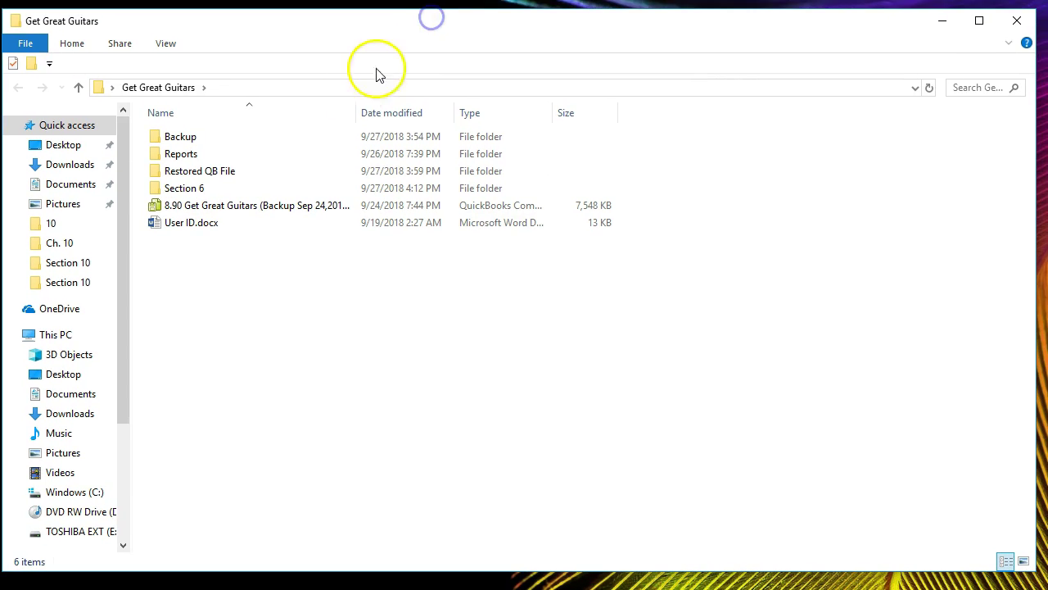
double_click(218, 151)
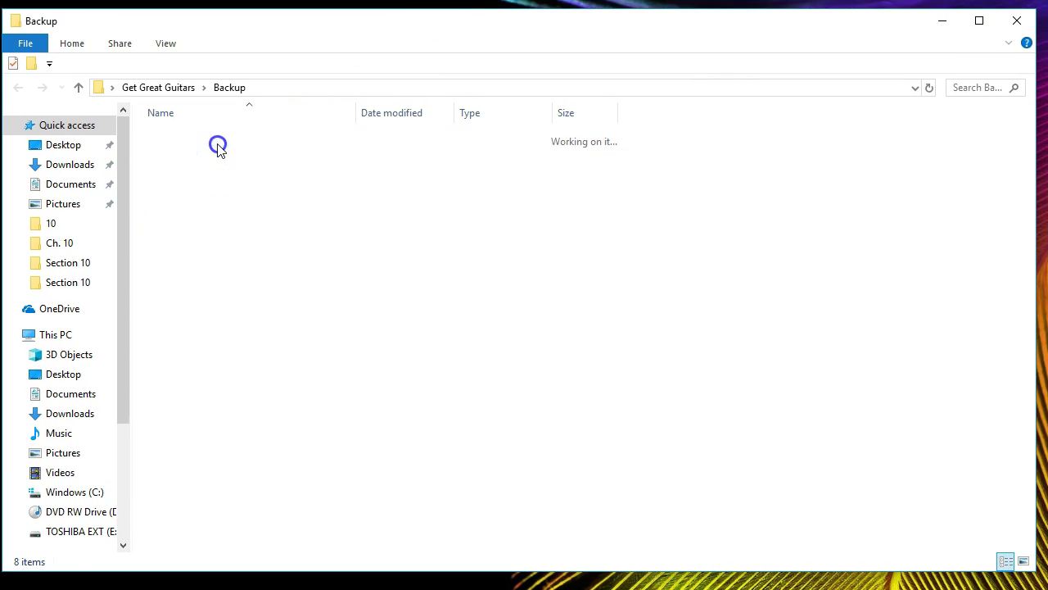
double_click(218, 139)
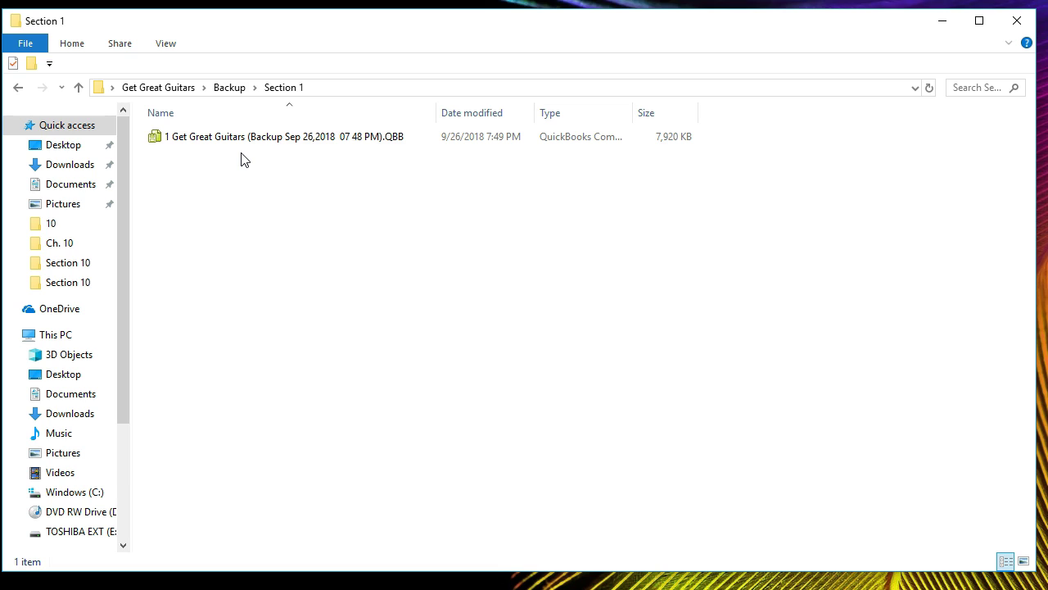
Go back to the Get Great Guitars folder and examine the restored company files in Restored QB File > Section 1.
click(169, 90)
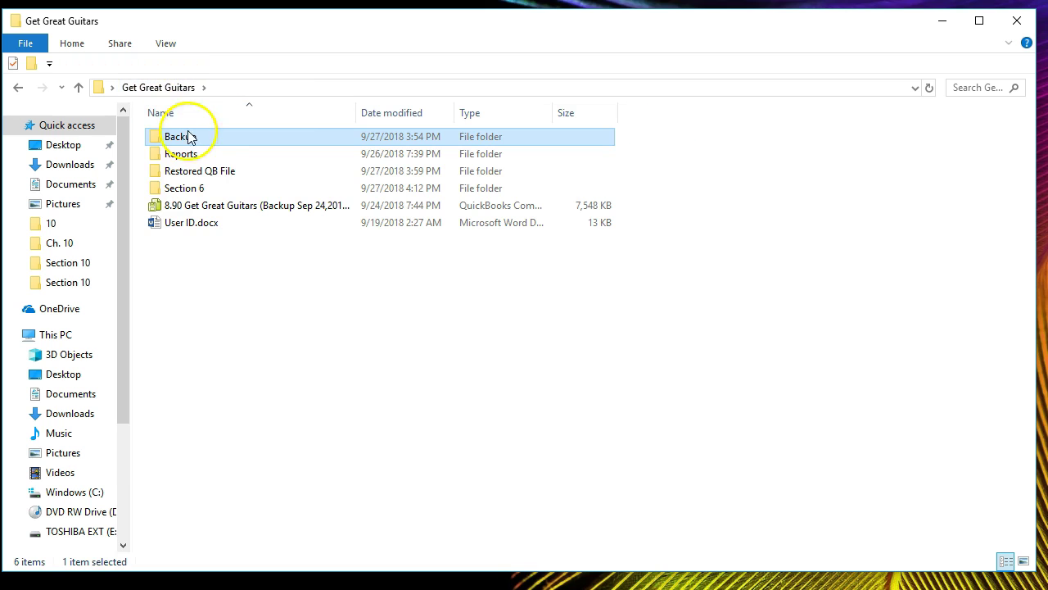
double_click(213, 174)
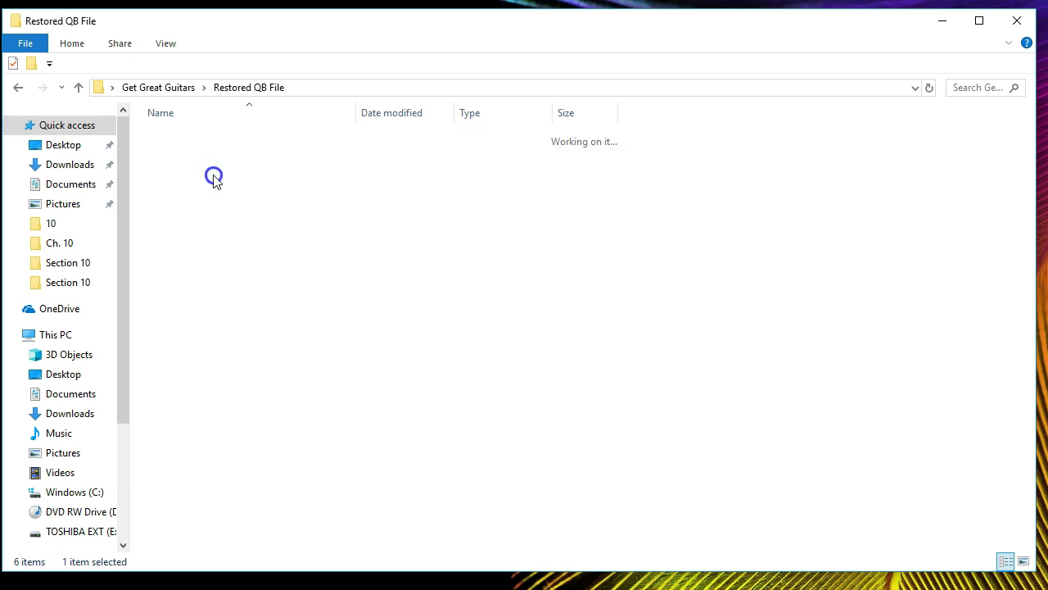
double_click(182, 141)
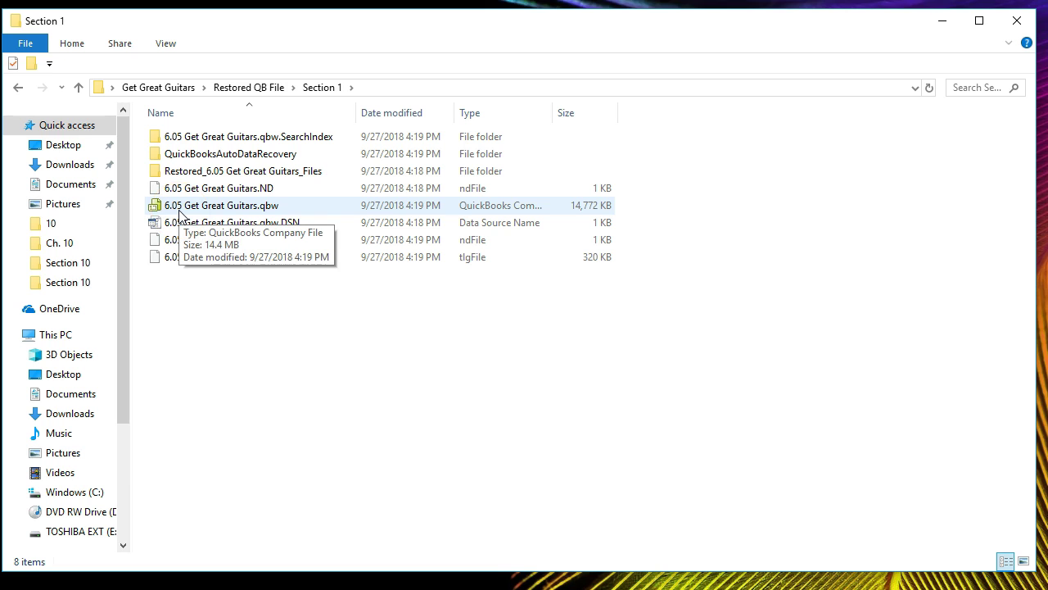
click(280, 211)
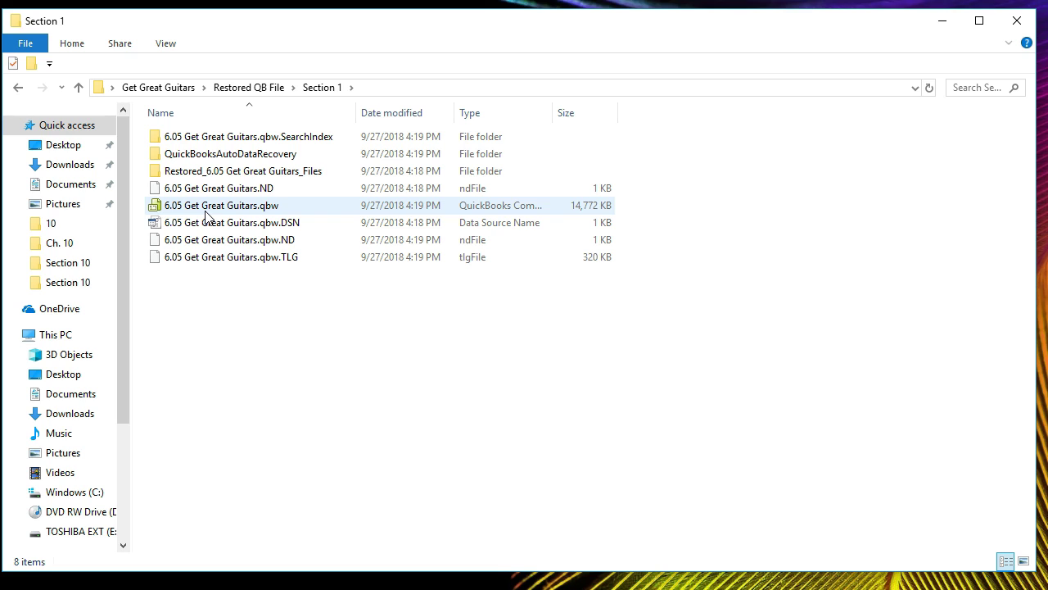
click(202, 286)
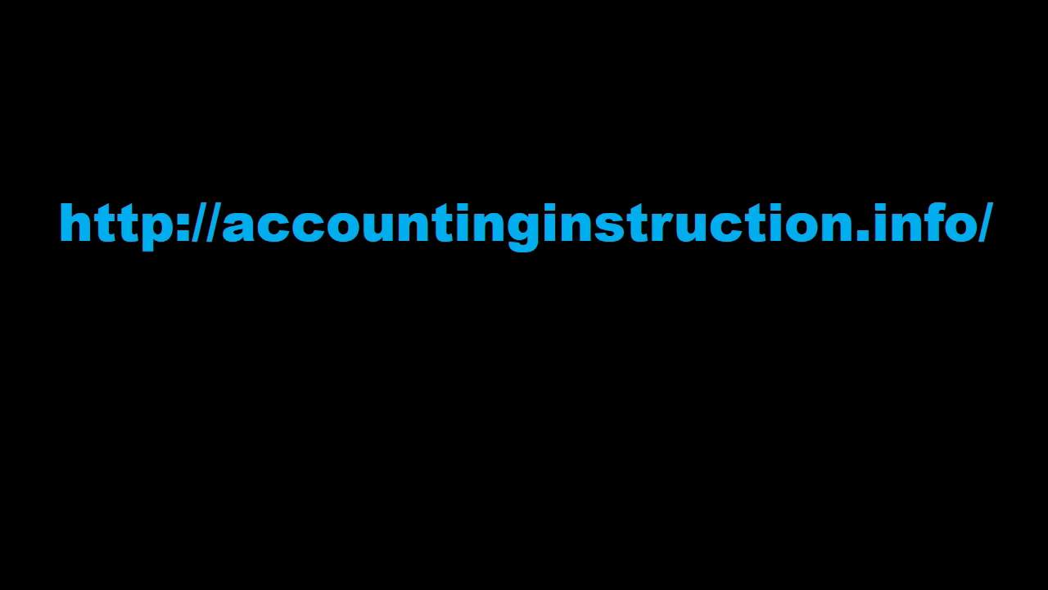
click(140, 297)
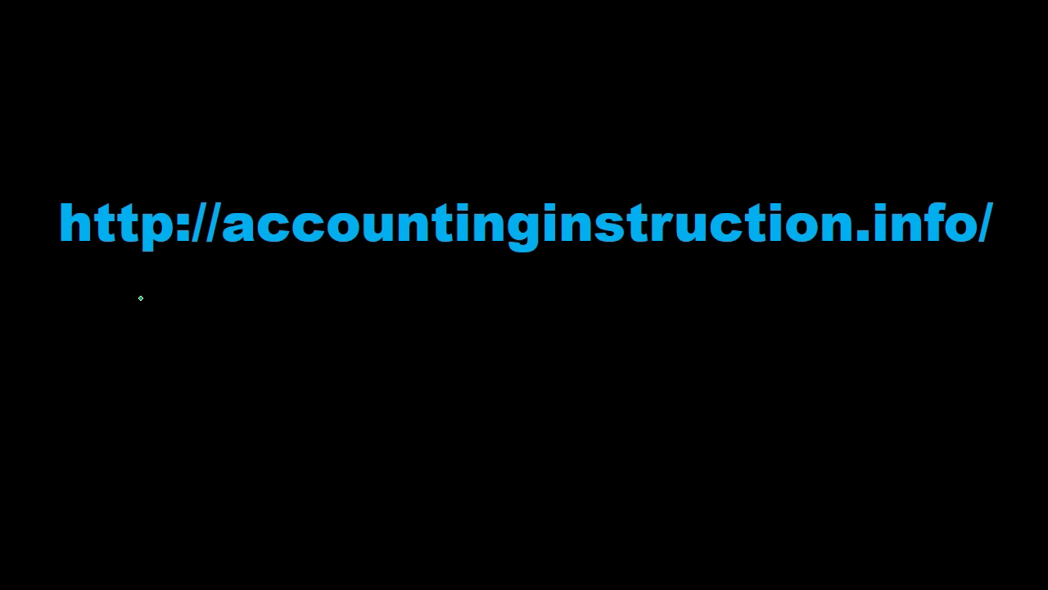